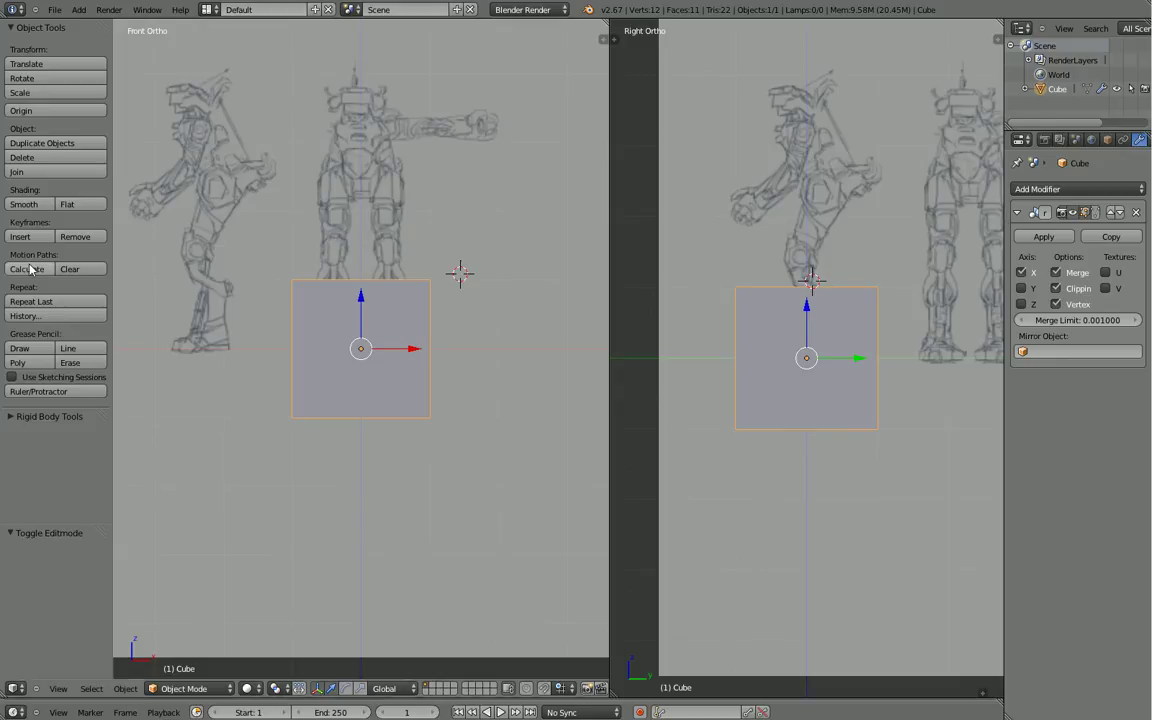
Step: Examine the mirrored cube against the front robot sketch in both solid and wireframe shading
{"action": "middle_click_drag", "start_coordinate": [344, 224], "coordinate": [446, 370]}
{"action": "key", "text": "KP_1"}
{"action": "scroll", "coordinate": [761, 327], "scroll_direction": "down", "scroll_amount": 1}
{"action": "middle_click_drag", "start_coordinate": [761, 327], "coordinate": [757, 400], "text": "shift"}
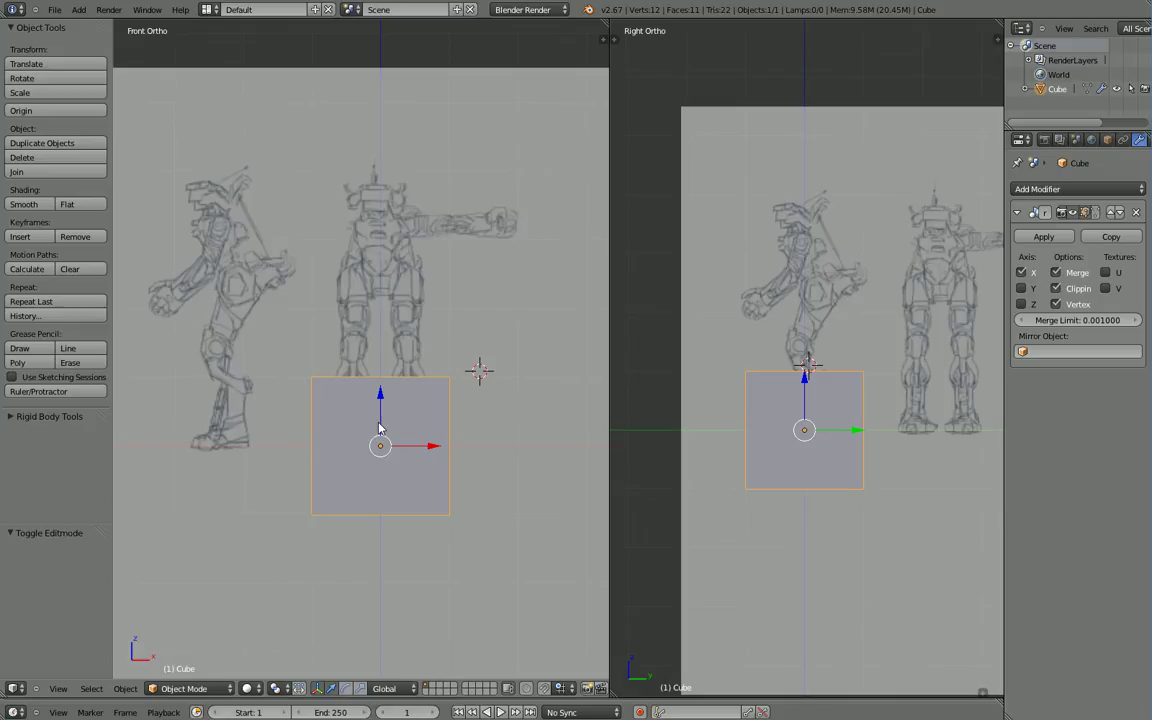
{"action": "scroll", "coordinate": [380, 428], "scroll_direction": "up", "scroll_amount": 1}
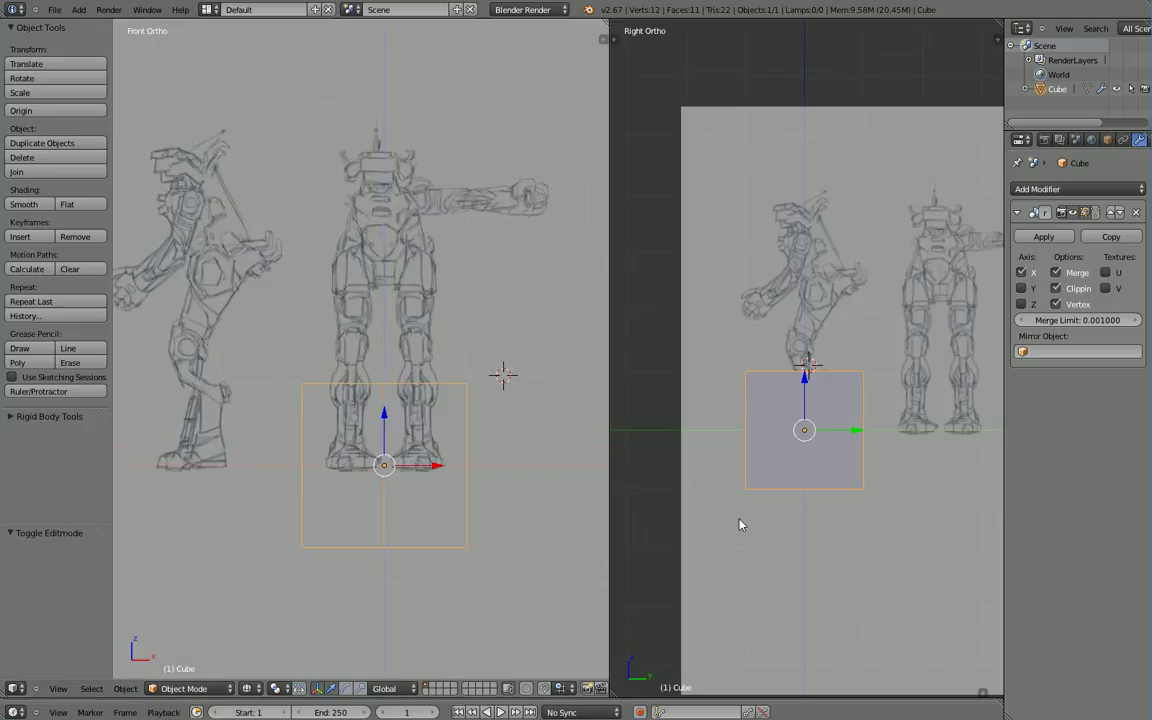
{"action": "key", "text": "z"}
{"action": "key", "text": "z"}
{"action": "key", "text": "z"}
{"action": "key", "text": "z"}
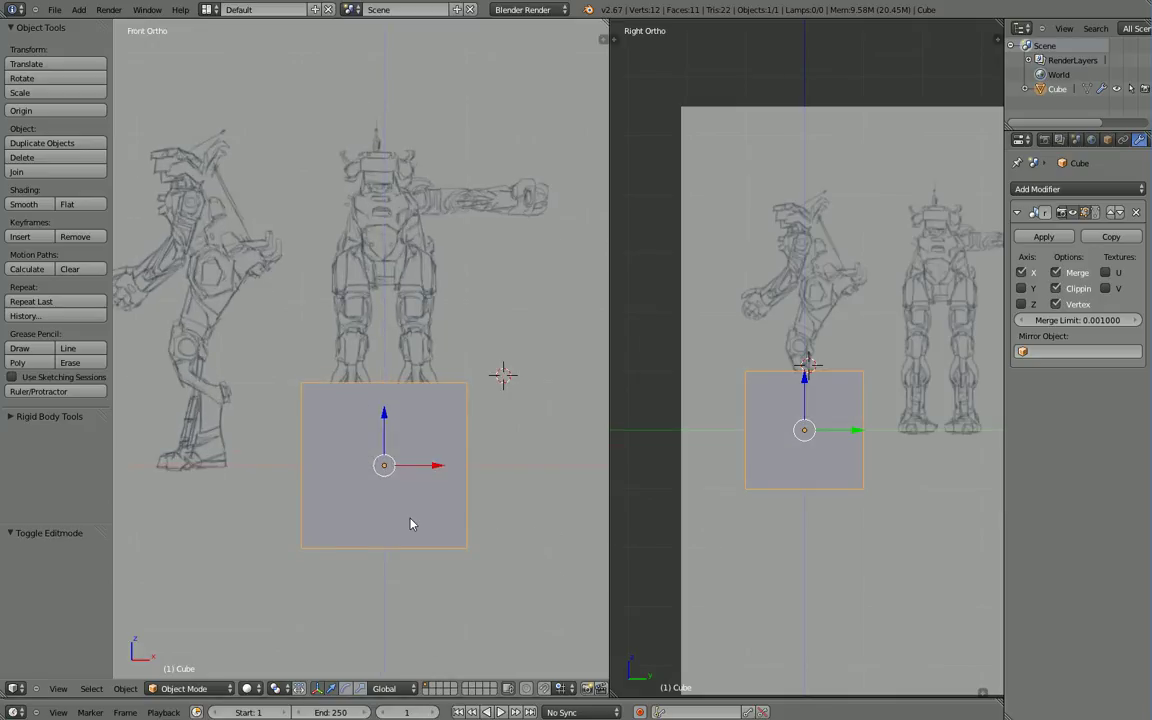
{"action": "scroll", "coordinate": [409, 524], "scroll_direction": "up", "scroll_amount": 2}
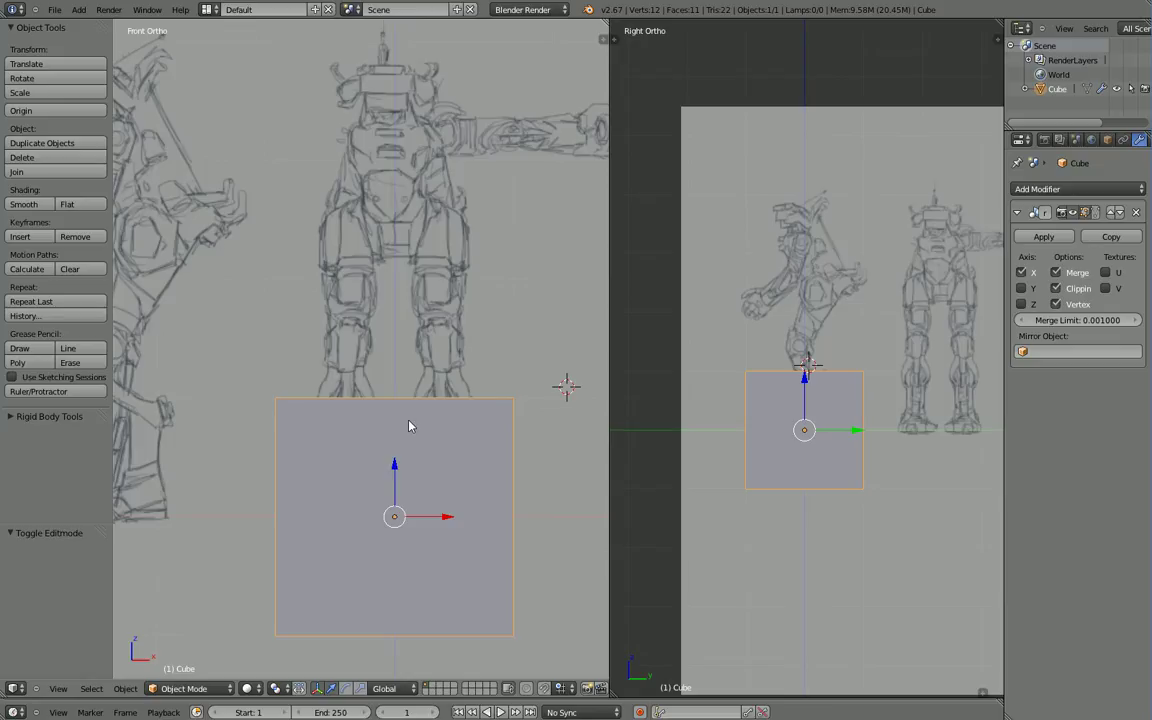
Step: Enter Edit Mode and move the cube's whole mesh up 2.293 along Z to the robot's torso
{"action": "mouse_move", "coordinate": [418, 406]}
{"action": "middle_mouse_down"}
{"action": "mouse_move", "coordinate": [416, 501]}
{"action": "mouse_move", "coordinate": [482, 400]}
{"action": "mouse_move", "coordinate": [419, 427]}
{"action": "mouse_move", "coordinate": [342, 404]}
{"action": "mouse_move", "coordinate": [368, 404]}
{"action": "middle_mouse_up"}
{"action": "key", "text": "Tab"}
{"action": "middle_click_drag", "start_coordinate": [352, 547], "coordinate": [379, 544]}
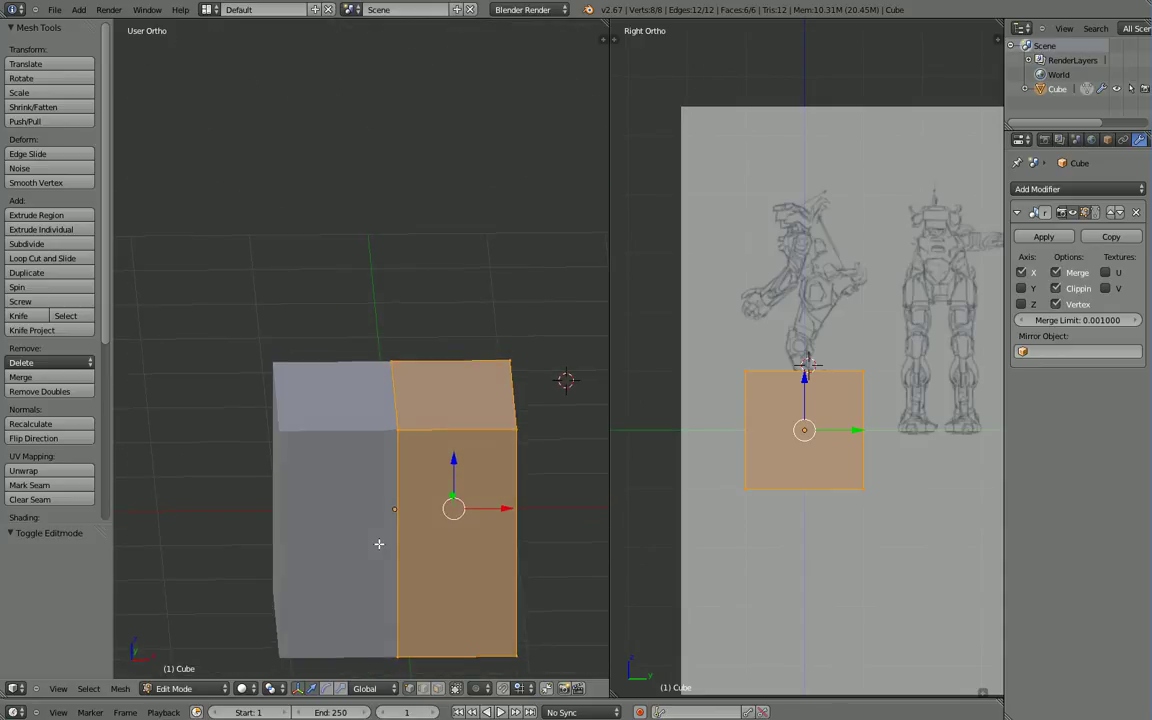
{"action": "key", "text": "KP_1"}
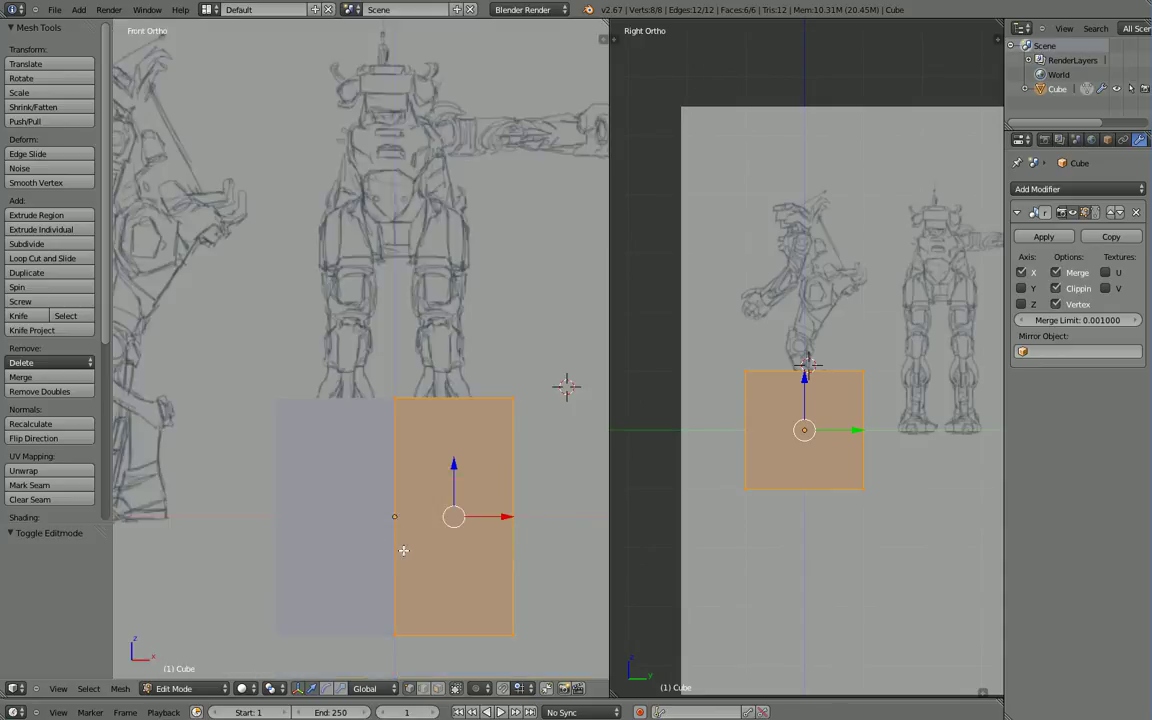
{"action": "key", "text": "g"}
{"action": "key", "text": "z"}
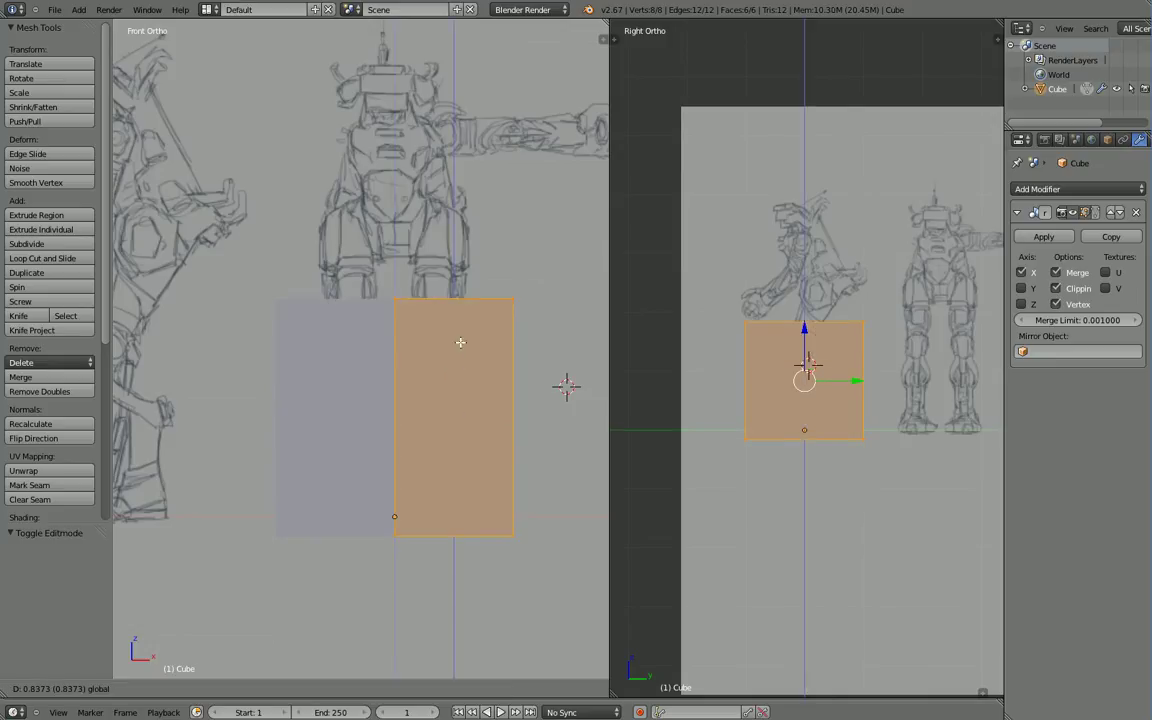
{"action": "left_click", "coordinate": [465, 193]}
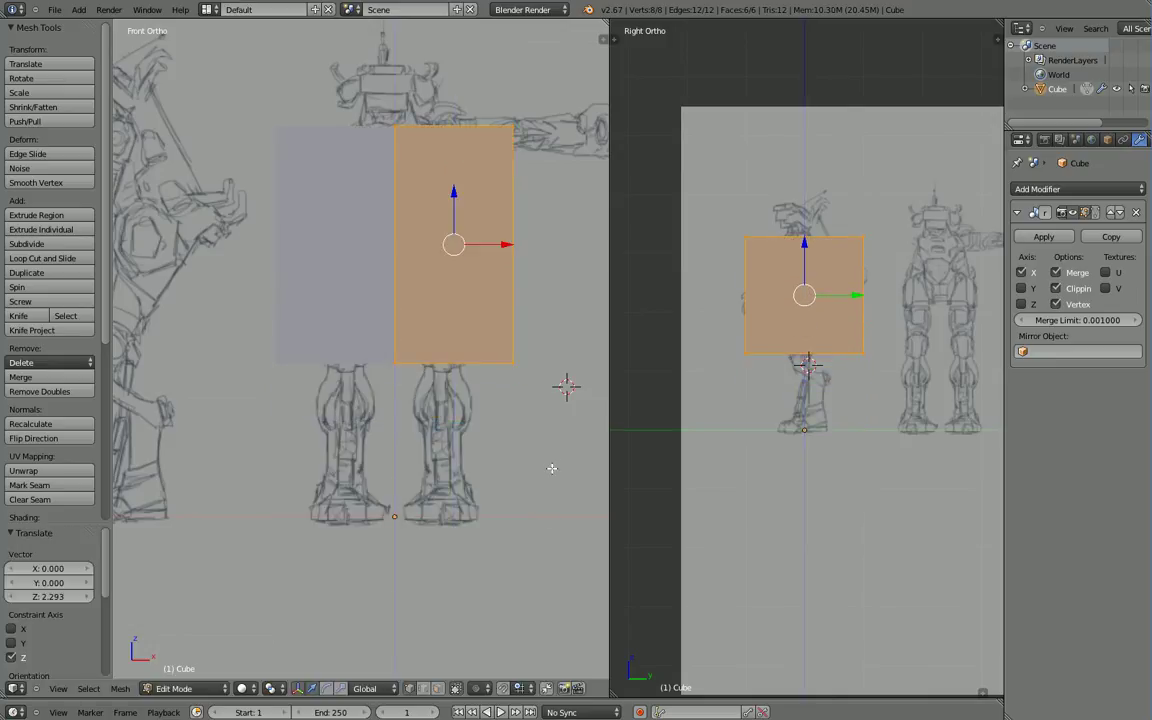
Step: Scale the mesh down to about 0.2 and raise it about 0.085 along Z over the robot's hips
{"action": "key", "text": "s"}
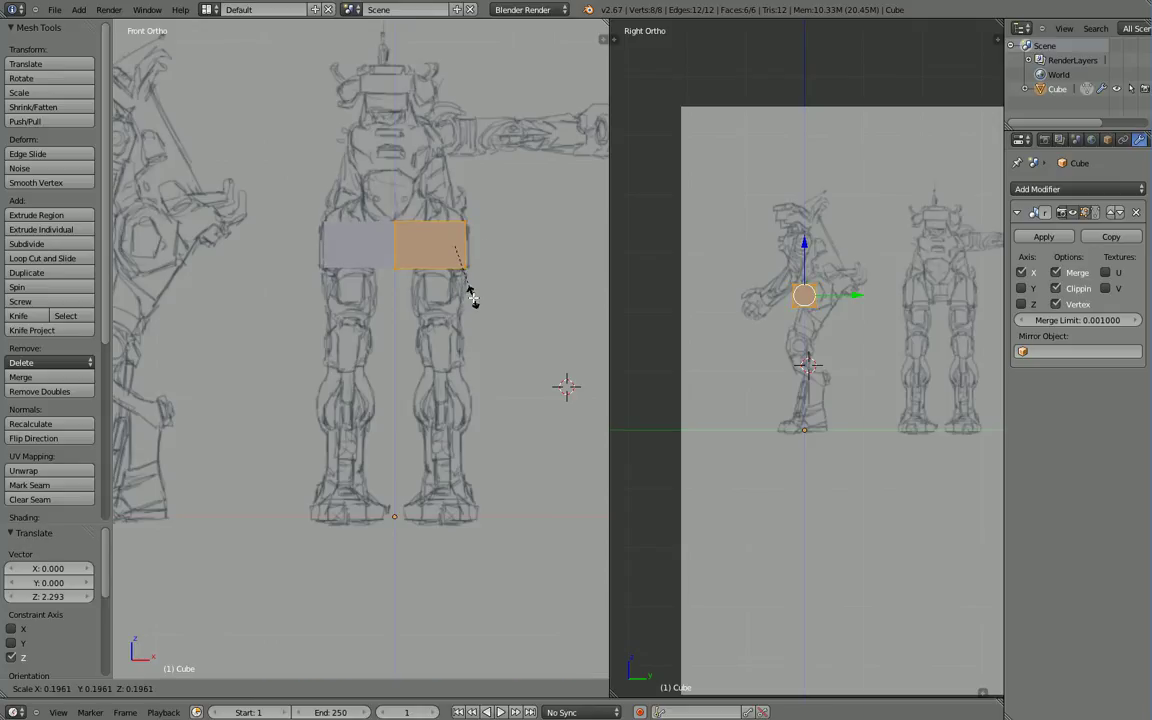
{"action": "left_click", "coordinate": [470, 292]}
{"action": "left_click_drag", "start_coordinate": [427, 195], "coordinate": [432, 187]}
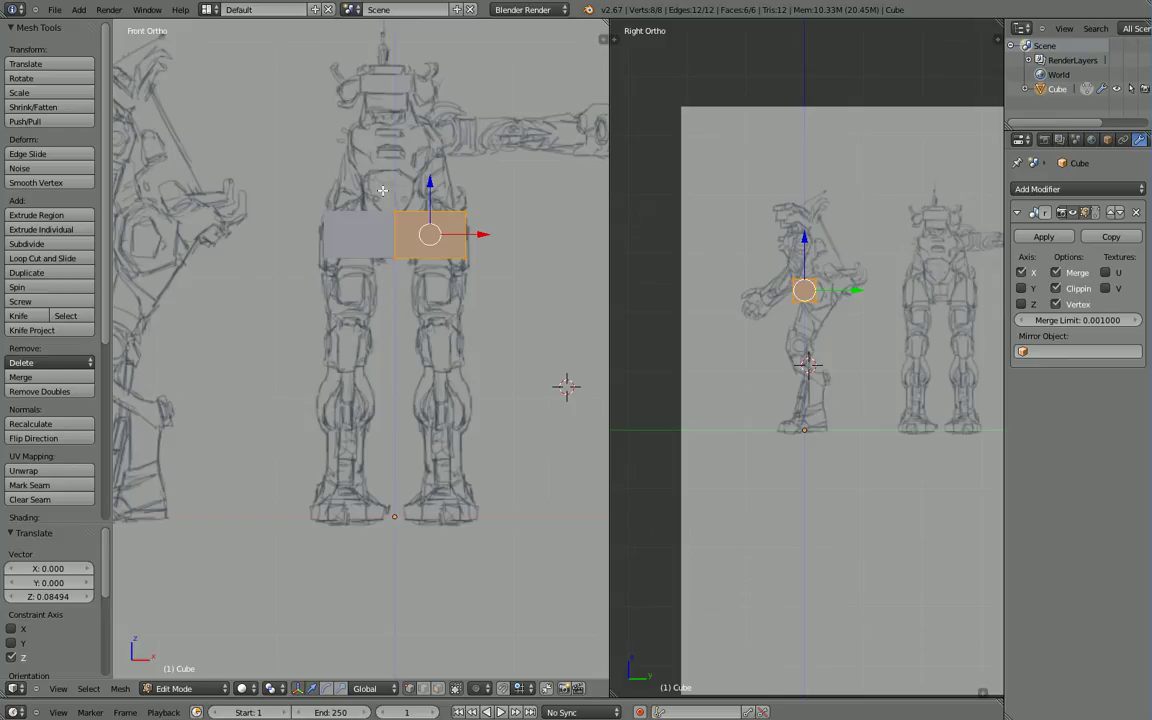
Step: Add two vertical loop cuts across the hip block's half width and one loop cut dividing its depth
{"action": "key", "text": "ctrl+r"}
{"action": "scroll", "coordinate": [419, 249], "scroll_direction": "up", "scroll_amount": 1}
{"action": "left_click", "coordinate": [419, 249]}
{"action": "right_click", "coordinate": [468, 311]}
{"action": "middle_click_drag", "start_coordinate": [468, 311], "coordinate": [368, 337]}
{"action": "key", "text": "ctrl+r"}
{"action": "left_click", "coordinate": [424, 243]}
{"action": "right_click", "coordinate": [424, 243]}
Step: Select the three bottom vertices of the inner vertical loop and move them -0.161 along X toward the centre
{"action": "mouse_move", "coordinate": [424, 243]}
{"action": "middle_mouse_down"}
{"action": "mouse_move", "coordinate": [409, 324]}
{"action": "mouse_move", "coordinate": [445, 309]}
{"action": "mouse_move", "coordinate": [451, 276]}
{"action": "middle_mouse_up"}
{"action": "key", "text": "KP_1"}
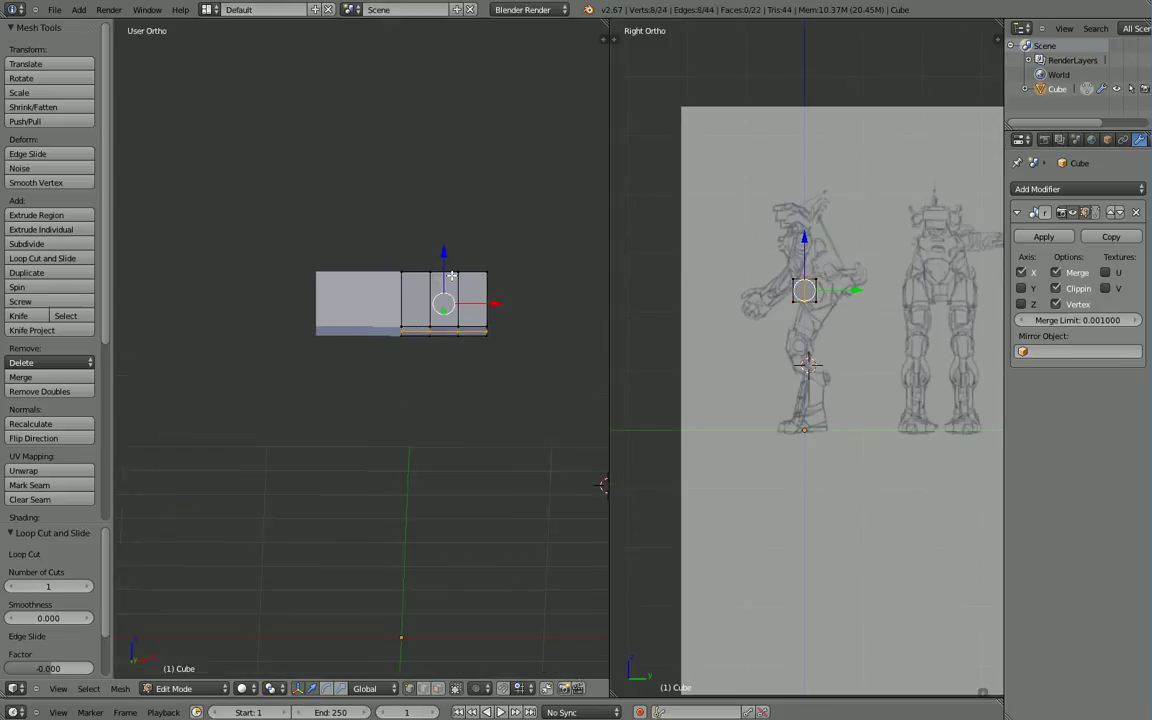
{"action": "scroll", "coordinate": [414, 352], "scroll_direction": "up", "scroll_amount": 3}
{"action": "middle_click_drag", "start_coordinate": [519, 378], "coordinate": [411, 377], "text": "shift"}
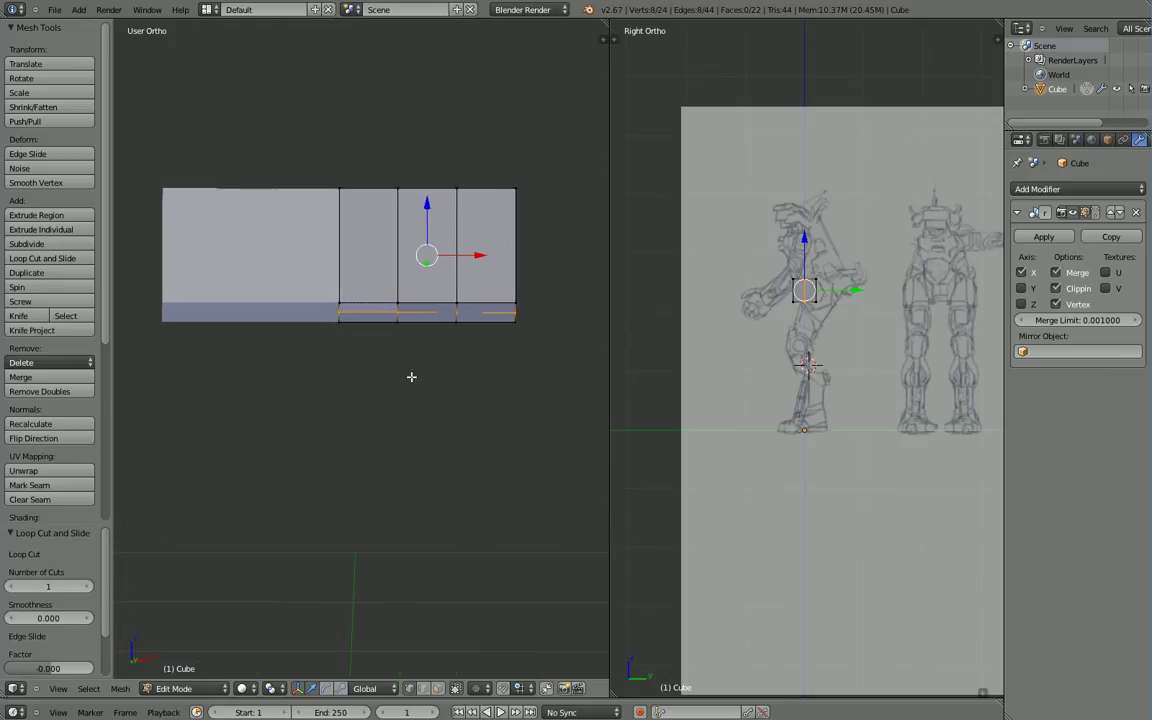
{"action": "right_click", "coordinate": [397, 303]}
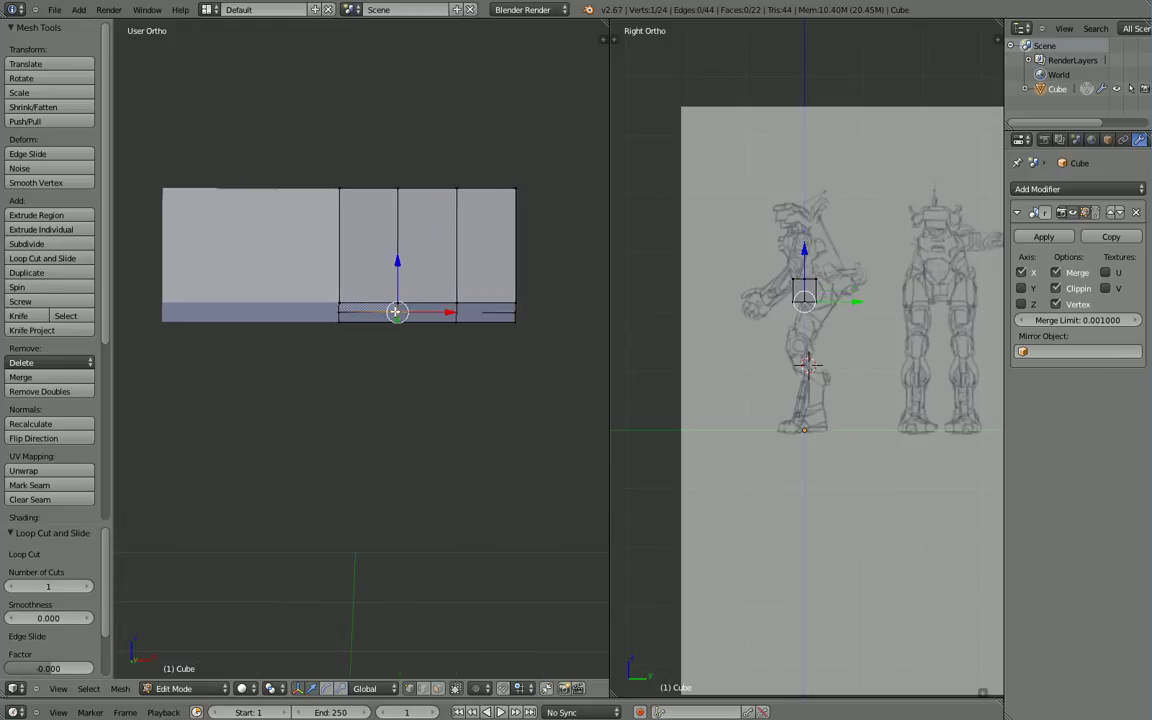
{"action": "right_click", "coordinate": [397, 303], "text": "shift"}
{"action": "right_click", "coordinate": [402, 320], "text": "shift"}
{"action": "left_click_drag", "start_coordinate": [446, 311], "coordinate": [412, 311]}
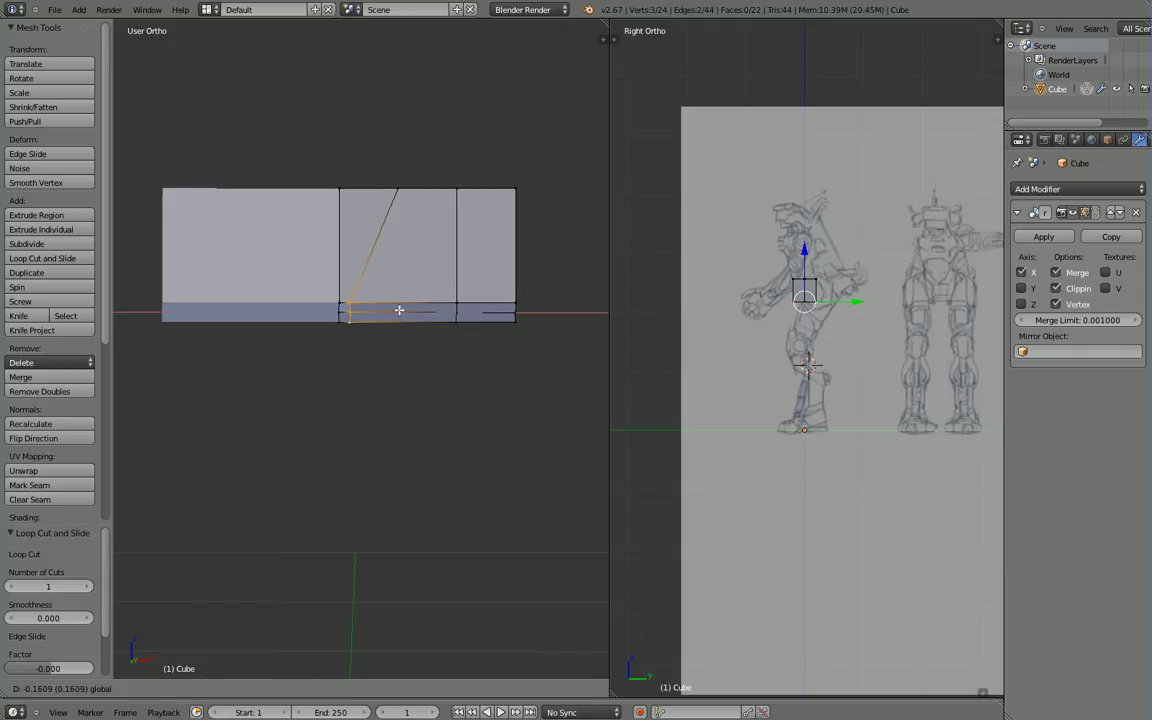
{"action": "left_click", "coordinate": [399, 310]}
Step: Move the inner loop's bottom vertices 0.079 along X to match the sketched inner thigh in front view
{"action": "key", "text": "KP_1"}
{"action": "scroll", "coordinate": [399, 310], "scroll_direction": "down", "scroll_amount": 1}
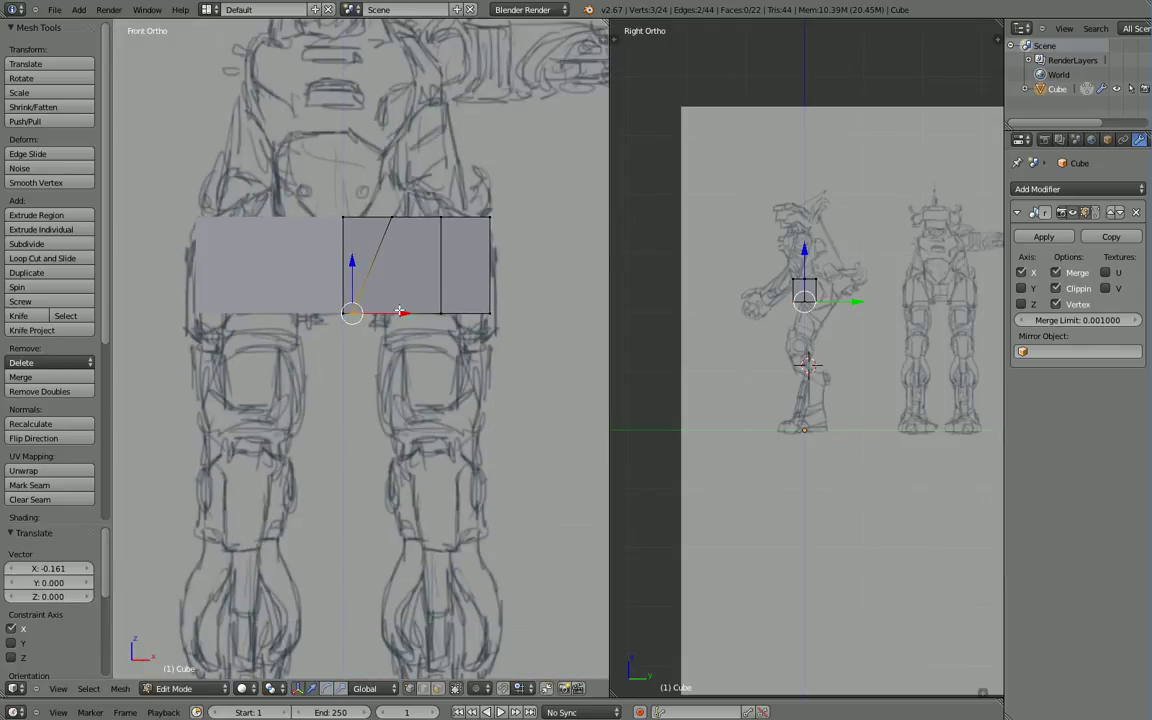
{"action": "key", "text": "g"}
{"action": "key", "text": "x"}
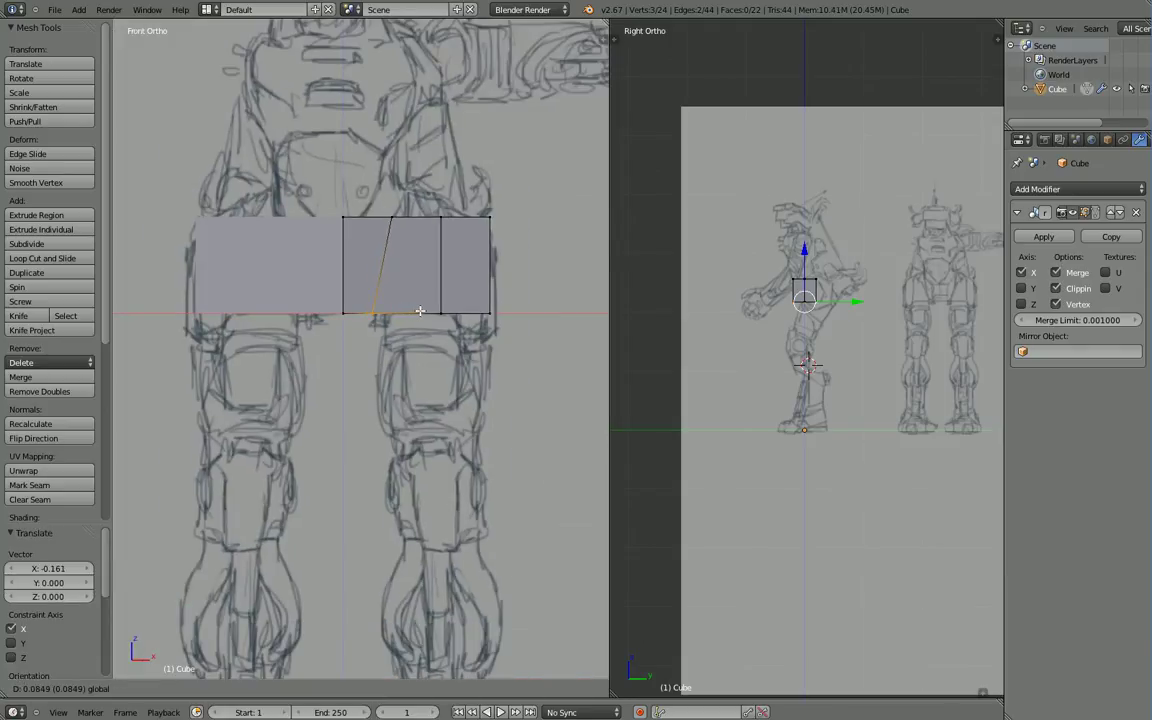
{"action": "left_click", "coordinate": [417, 311]}
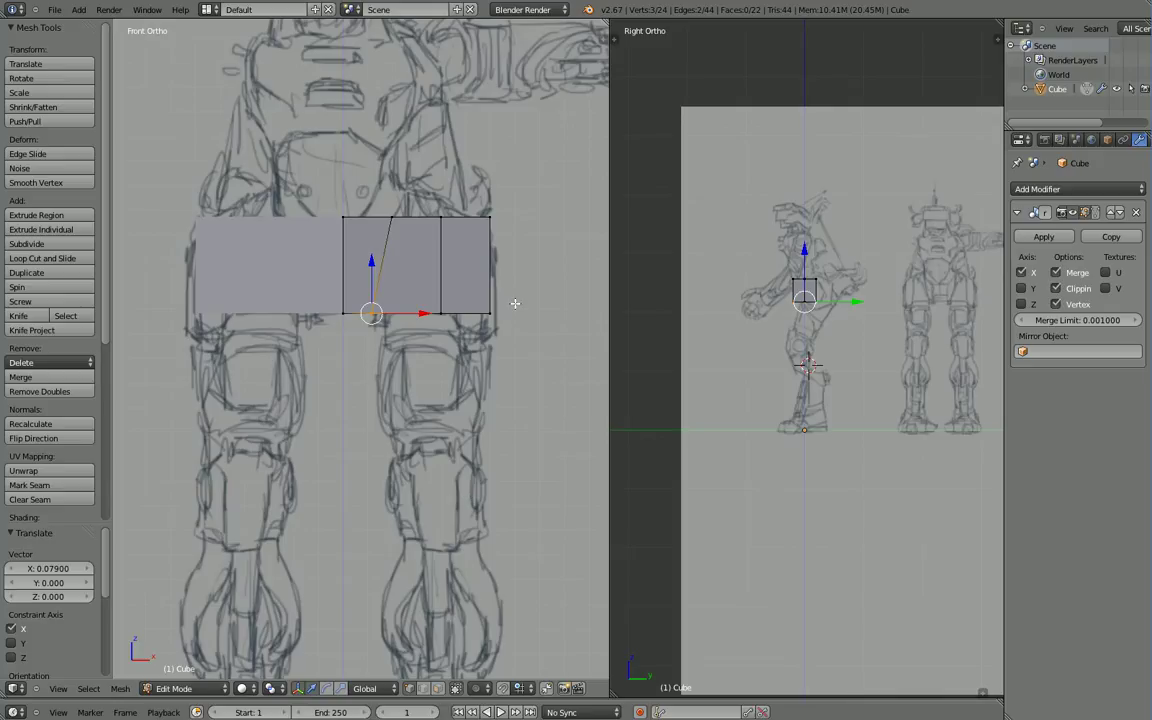
Step: Try moving the six outer bottom vertices about 0.25 inward along X and check the shape in Object Mode
{"action": "key", "text": "a"}
{"action": "key", "text": "KP_8"}
{"action": "key", "text": "b"}
{"action": "left_click_drag", "start_coordinate": [513, 301], "coordinate": [414, 360]}
{"action": "key", "text": "g"}
{"action": "key", "text": "x"}
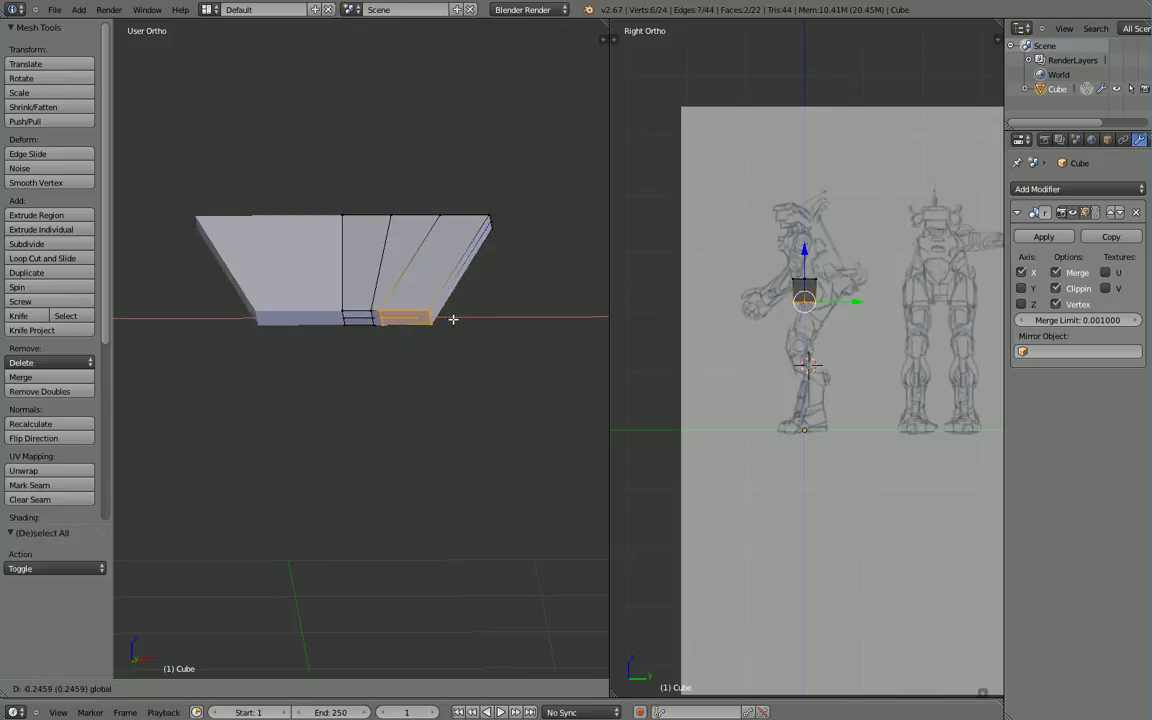
{"action": "left_click", "coordinate": [449, 318]}
{"action": "key", "text": "Tab"}
{"action": "key", "text": "KP_1"}
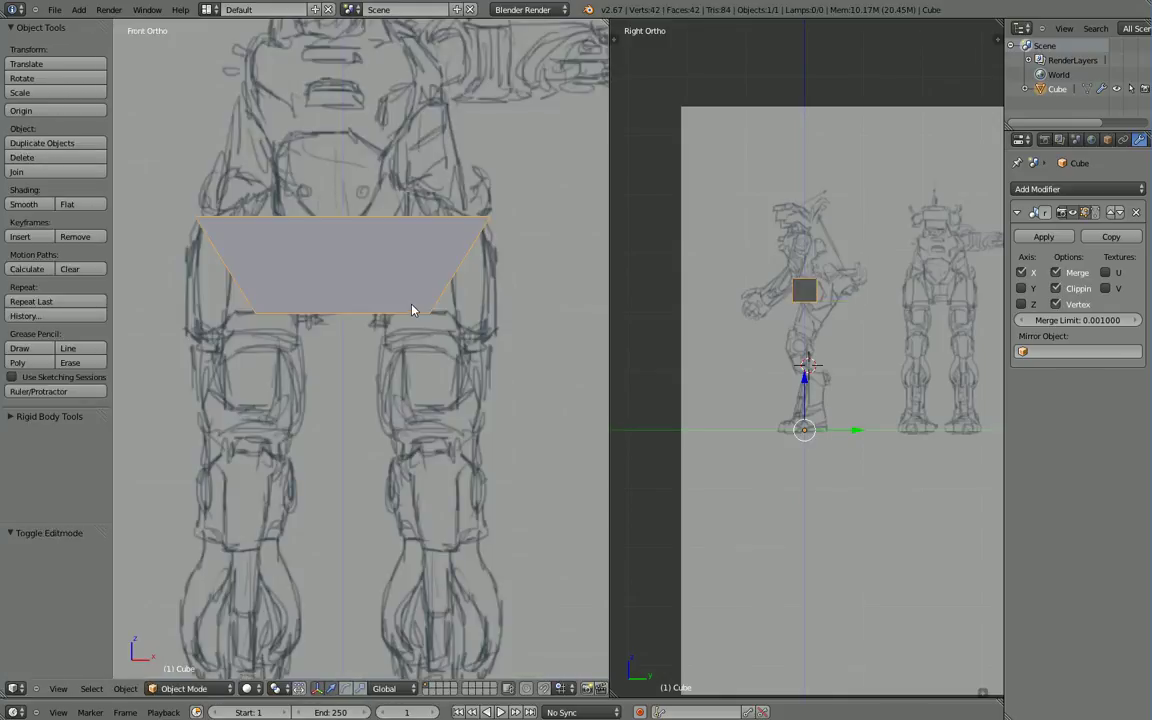
Step: Return the six outer bottom vertices outward along X by 0.237, plus a nudge of about 0.006
{"action": "key", "text": "Tab"}
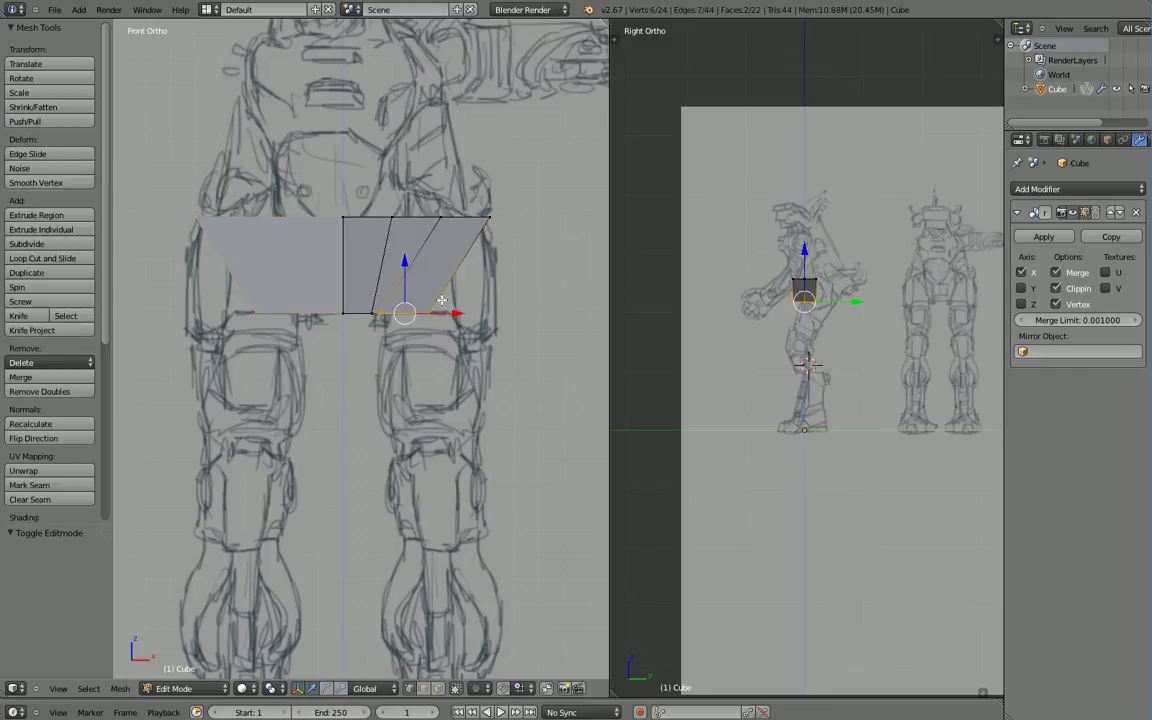
{"action": "key", "text": "g"}
{"action": "key", "text": "x"}
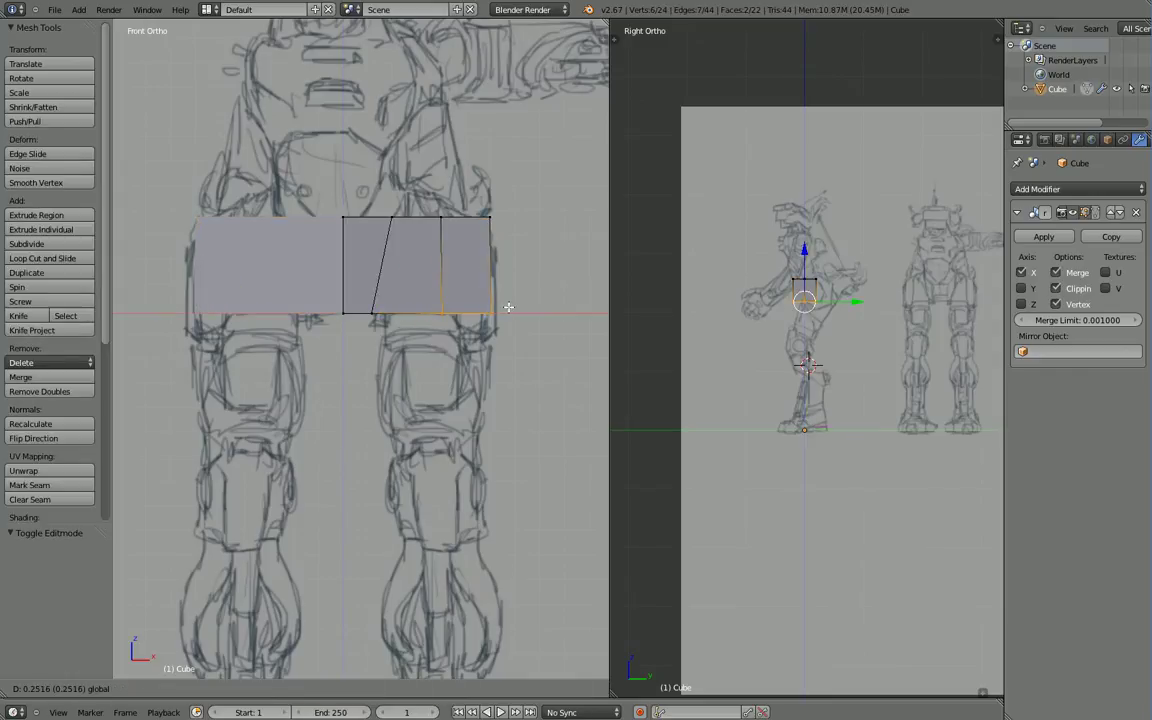
{"action": "left_click", "coordinate": [504, 310]}
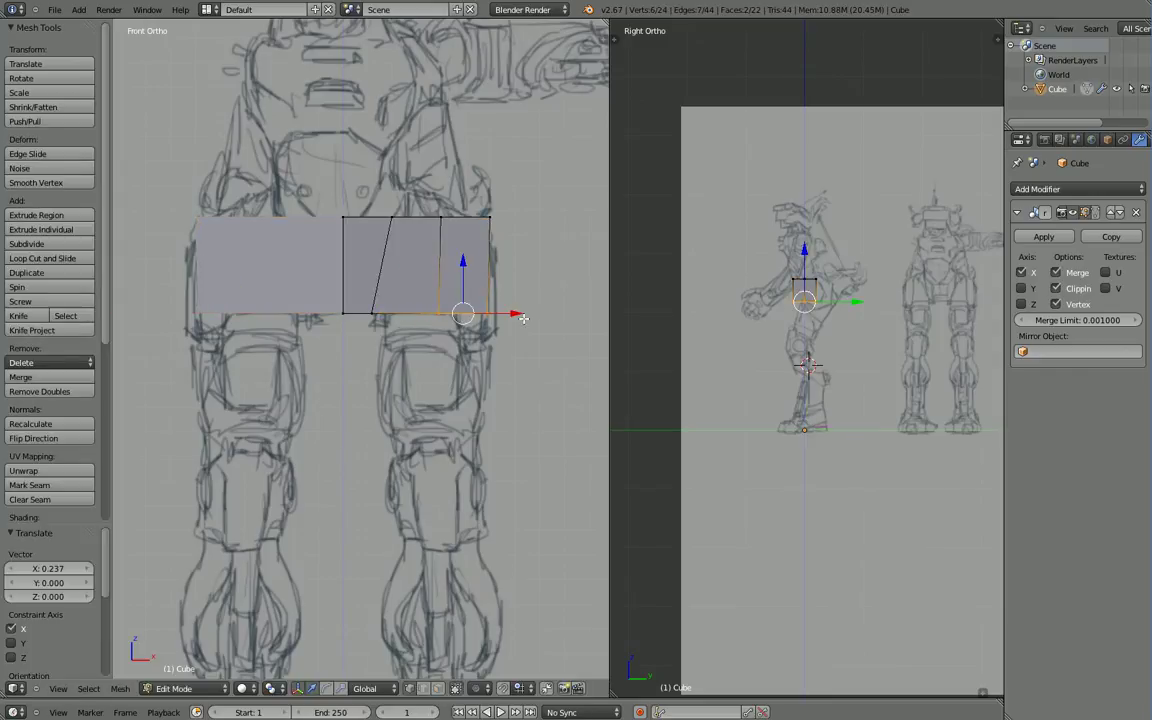
{"action": "left_click_drag", "start_coordinate": [520, 313], "coordinate": [522, 313]}
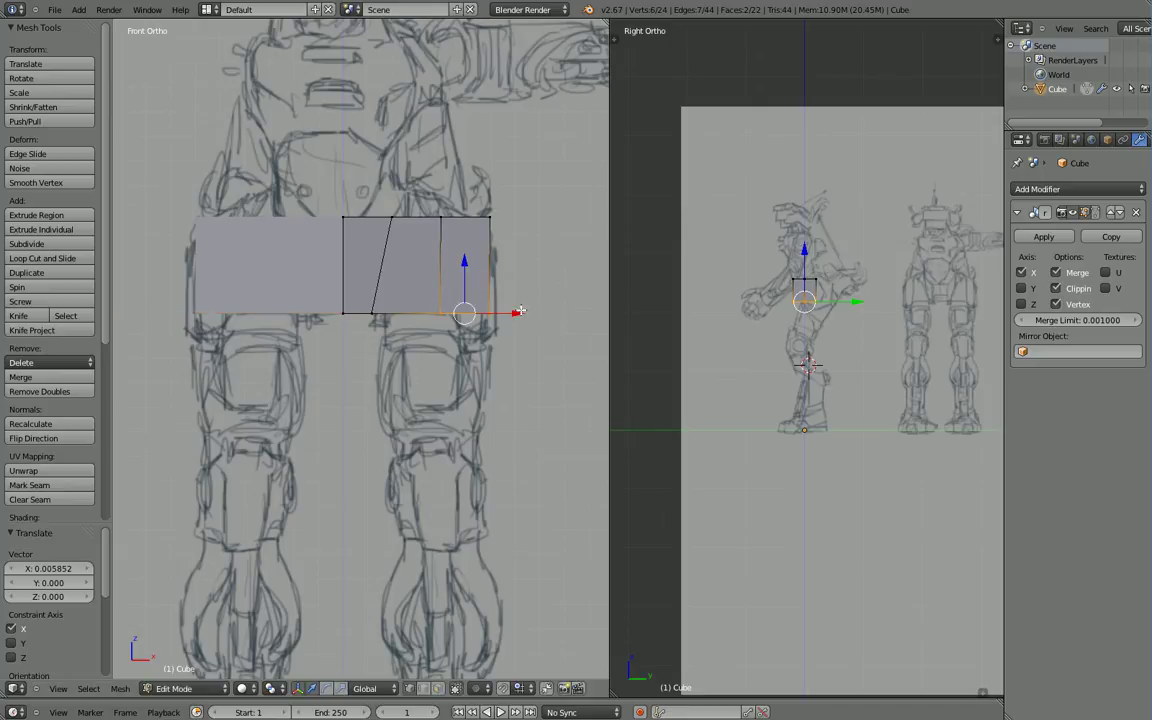
Step: In wireframe, move the entire mesh 0.245 along Y and scale it by 1.489 along Y over the side-view hip
{"action": "key", "text": "z"}
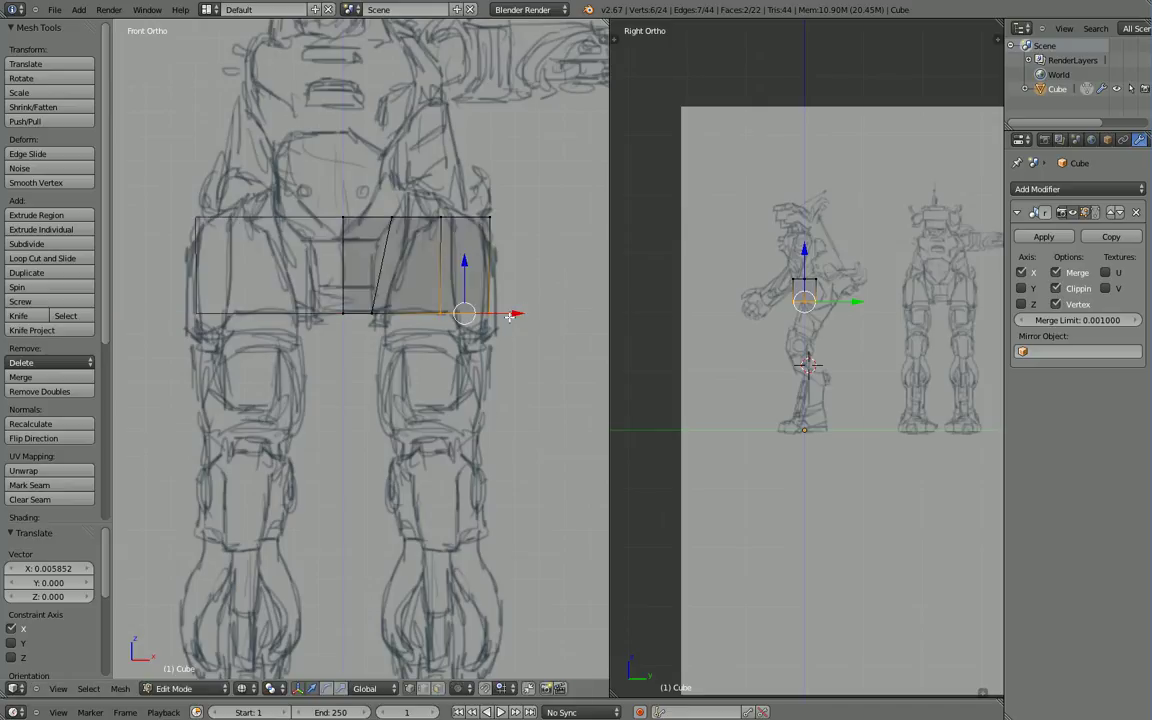
{"action": "key", "text": "a"}
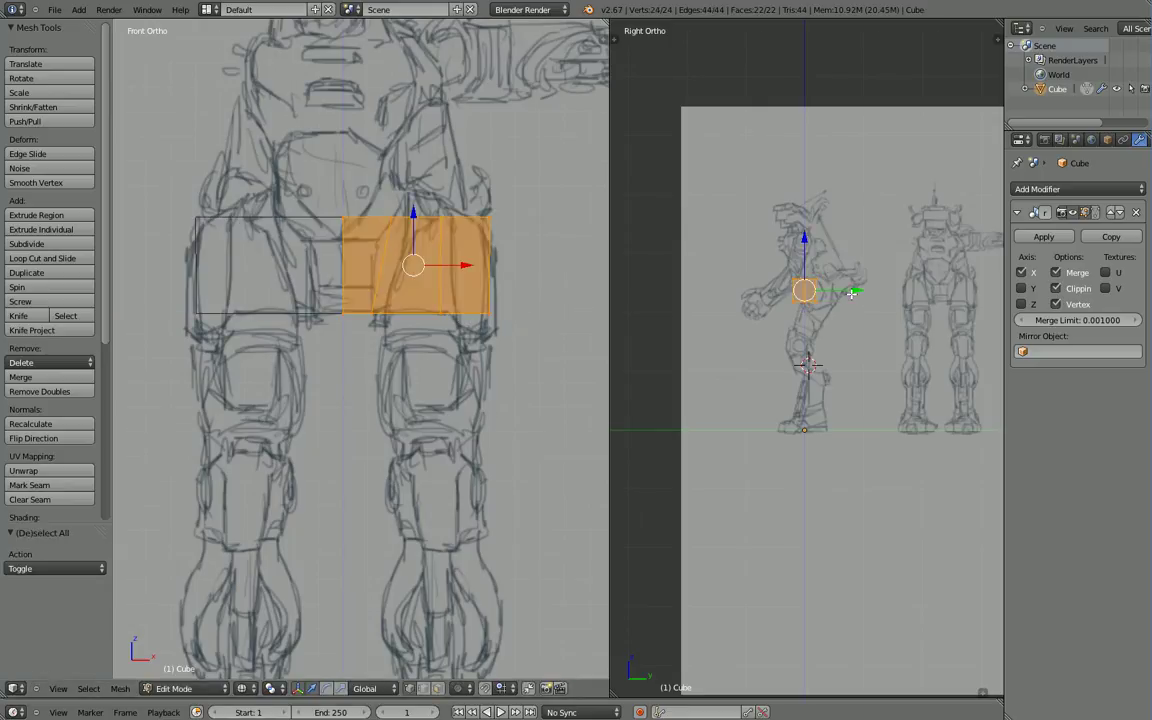
{"action": "left_click_drag", "start_coordinate": [870, 289], "coordinate": [868, 290]}
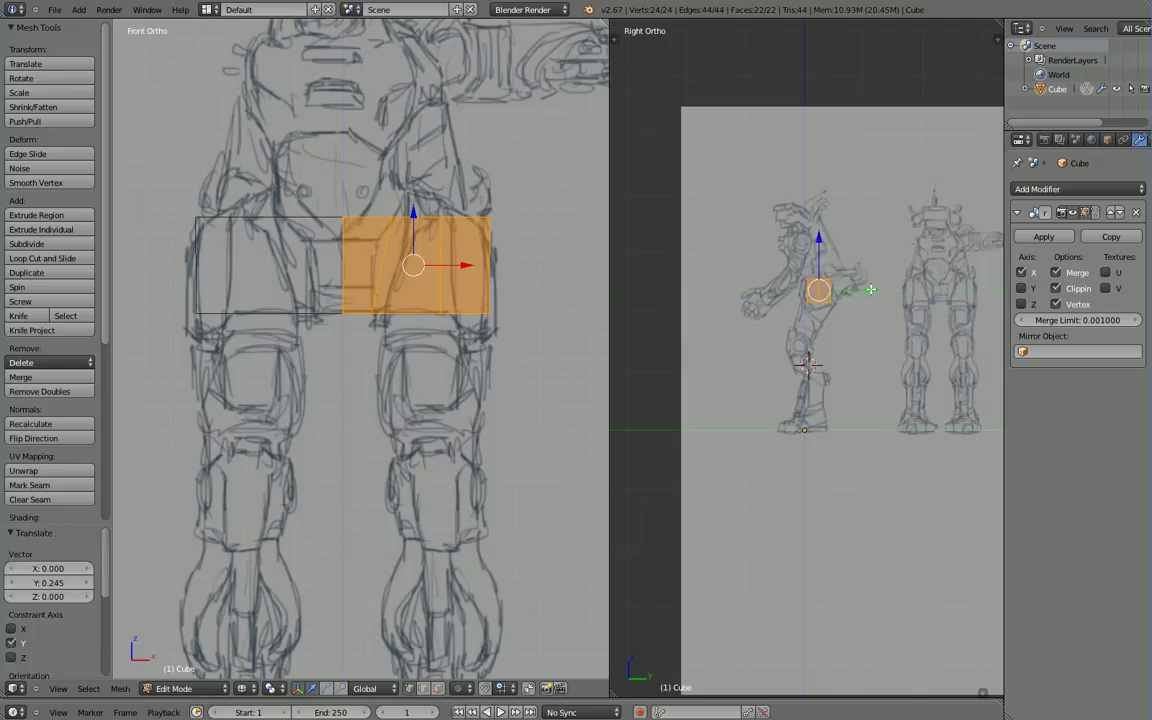
{"action": "key", "text": "s"}
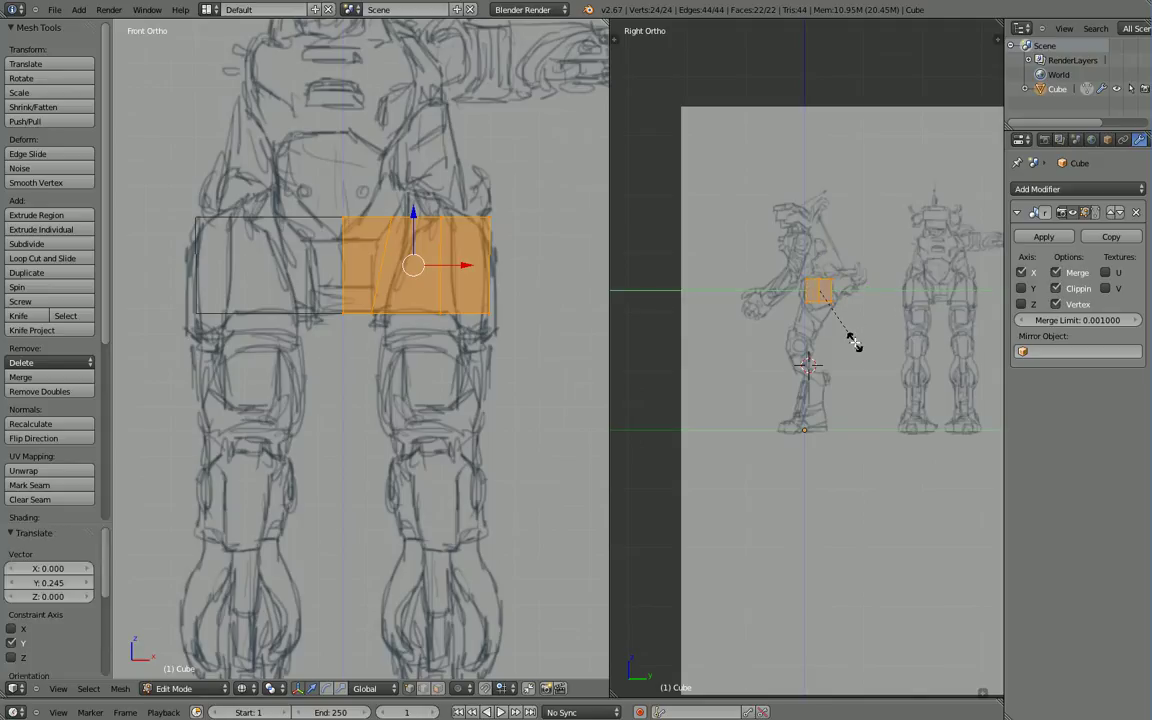
{"action": "left_click", "coordinate": [869, 365]}
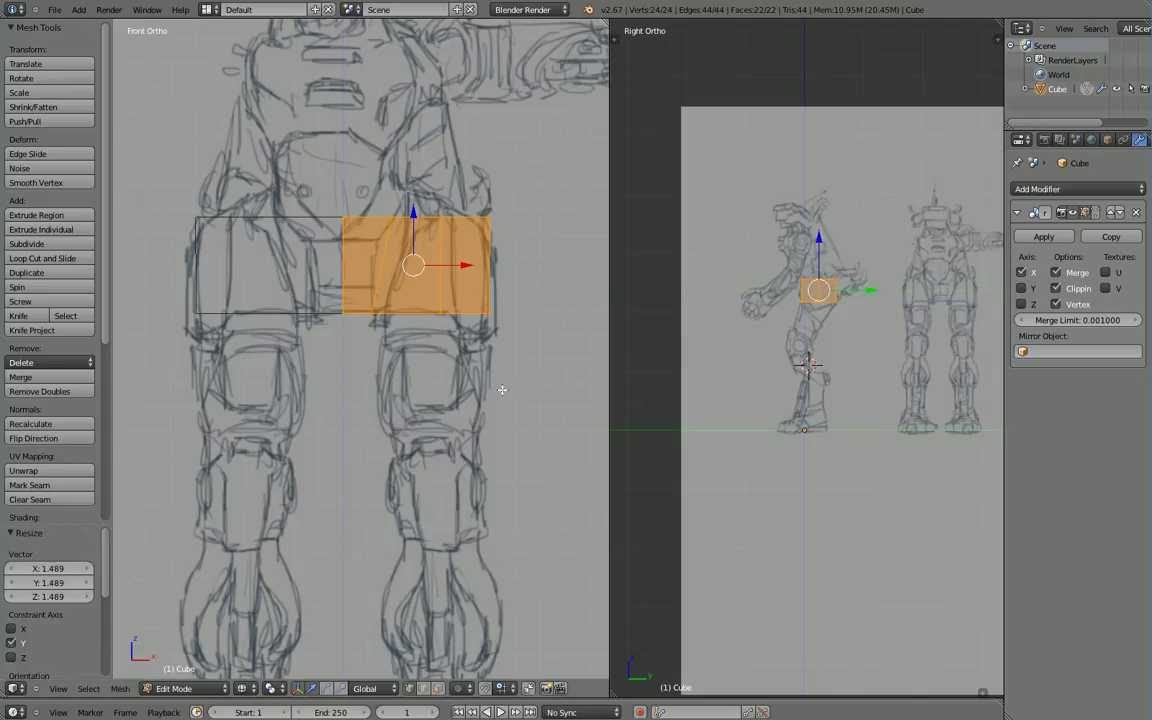
Step: Extrude the hip block's outer bottom faces down 0.597 to the knee and scale the new end to 0.643
{"action": "mouse_move", "coordinate": [500, 390]}
{"action": "middle_mouse_down"}
{"action": "mouse_move", "coordinate": [497, 449]}
{"action": "mouse_move", "coordinate": [448, 332]}
{"action": "middle_mouse_up"}
{"action": "key", "text": "KP_1"}
{"action": "key", "text": "a"}
{"action": "left_click_drag", "start_coordinate": [420, 325], "coordinate": [508, 355]}
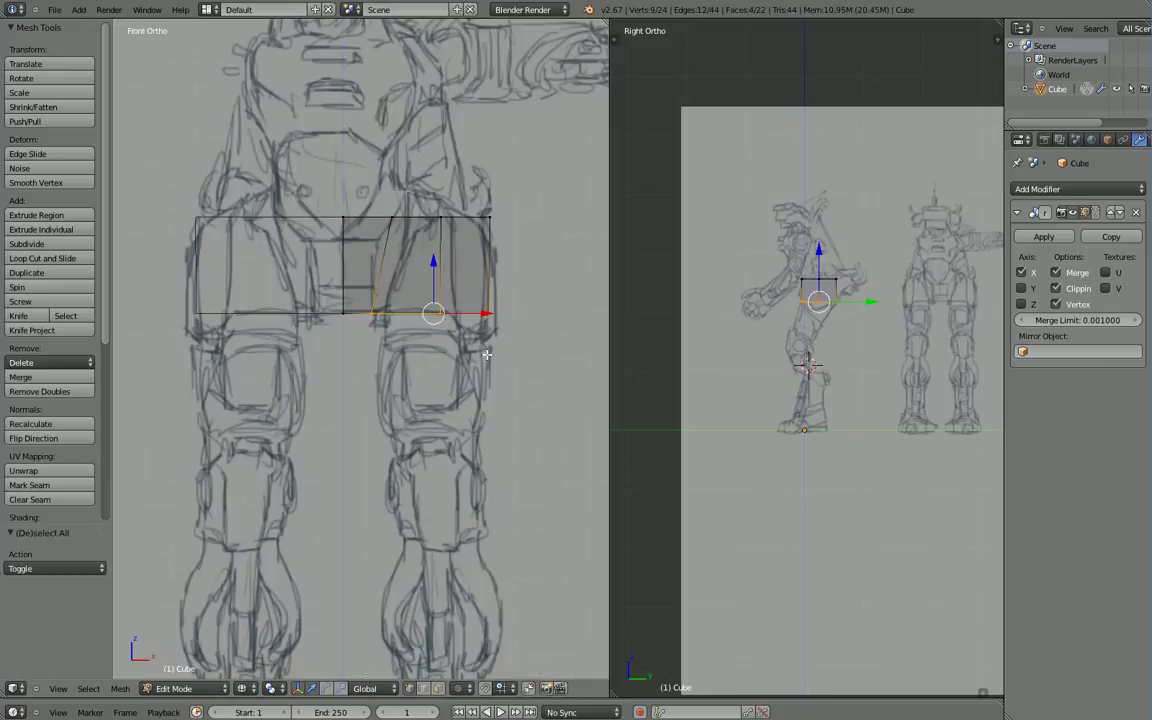
{"action": "key", "text": "e"}
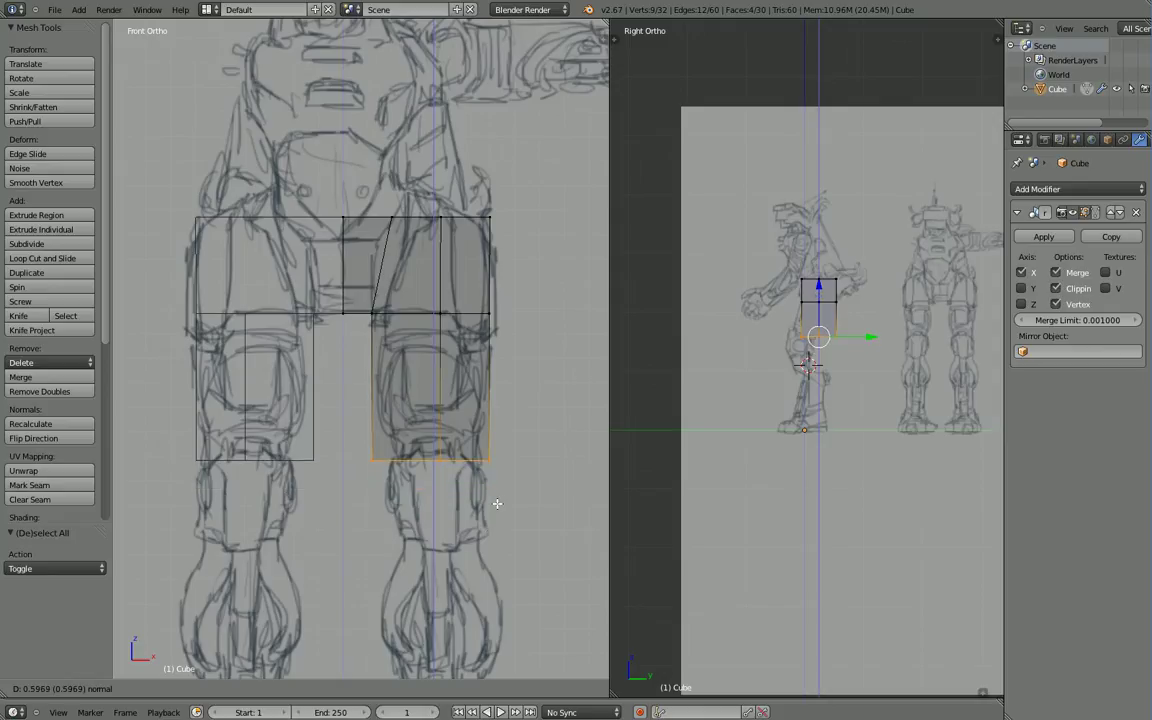
{"action": "left_click", "coordinate": [496, 505]}
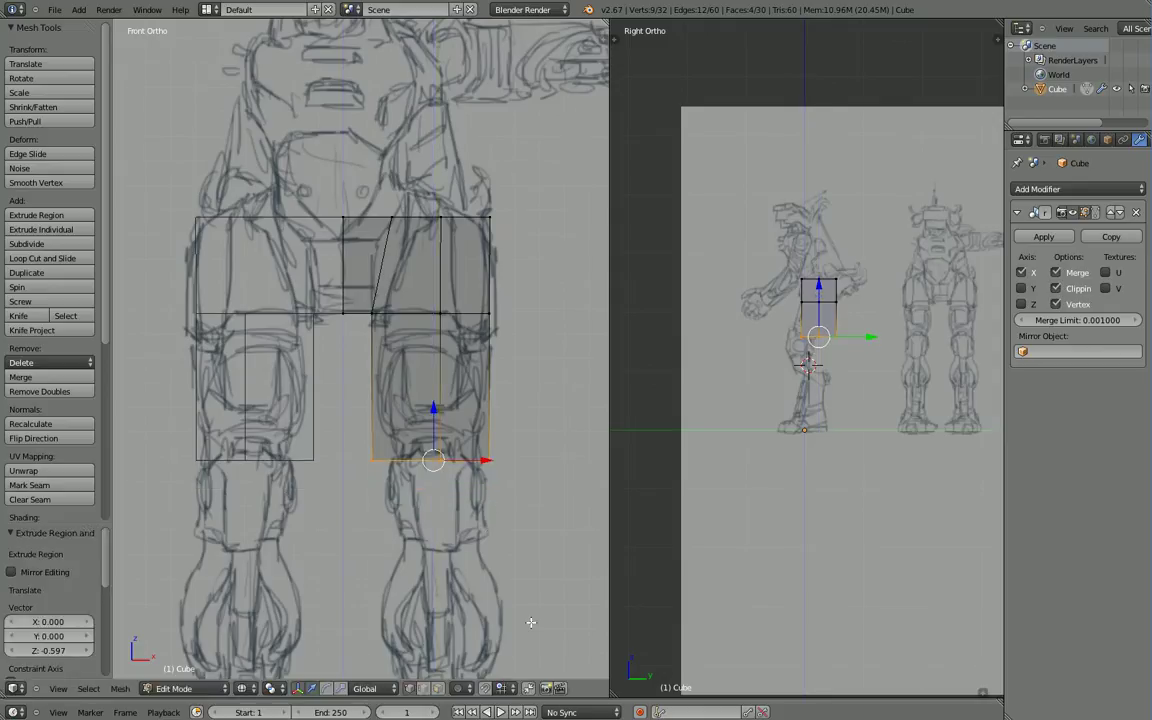
{"action": "key", "text": "s"}
{"action": "left_click", "coordinate": [506, 558]}
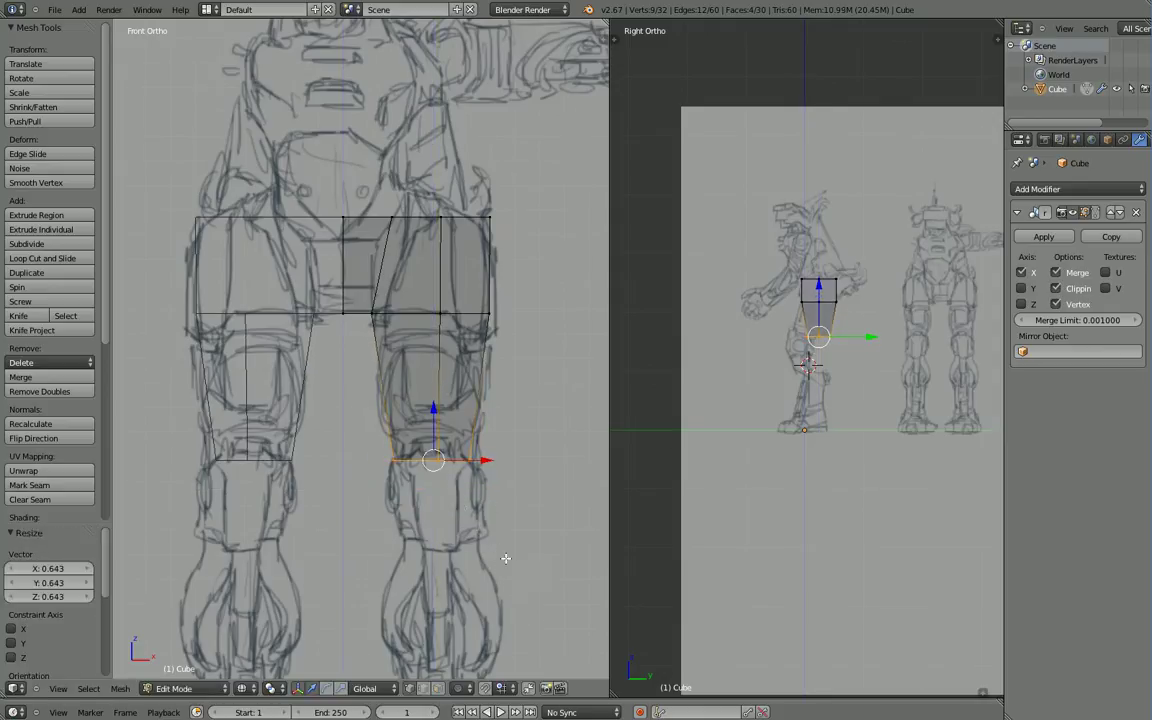
Step: Move the thigh's lower end -0.294 along Y and rotate it 20.557° to follow the side-view leg
{"action": "key", "text": "g"}
{"action": "key", "text": "y"}
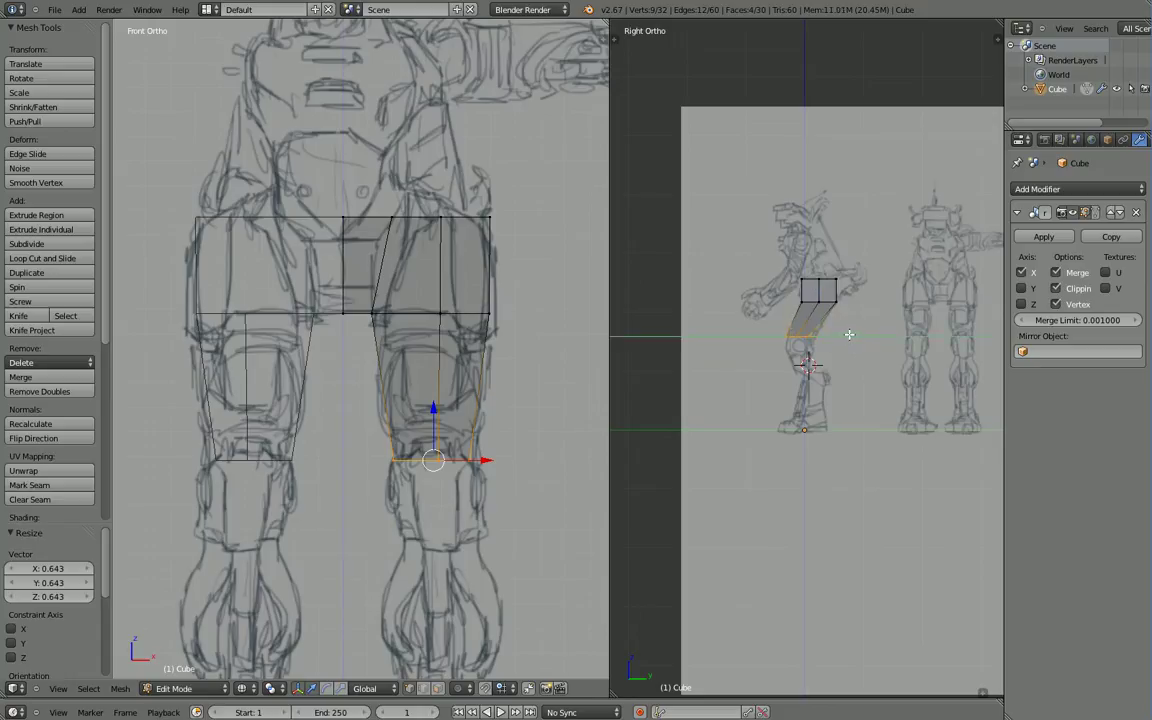
{"action": "left_click", "coordinate": [853, 334]}
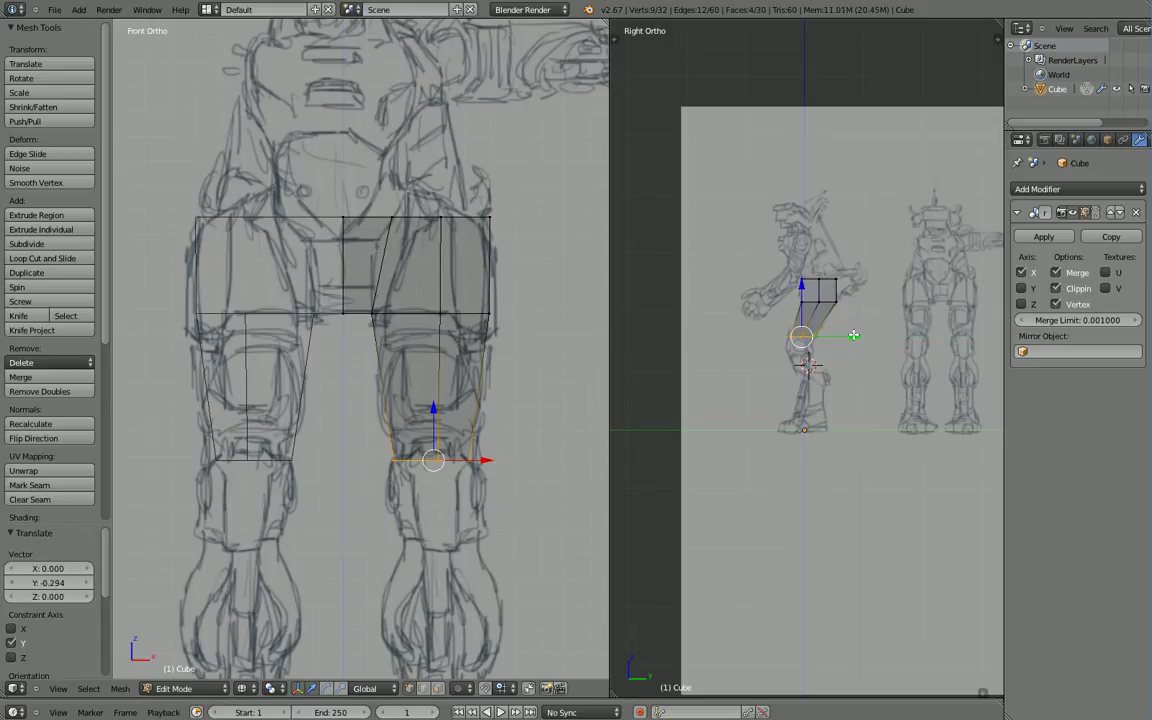
{"action": "key", "text": "r"}
{"action": "left_click", "coordinate": [836, 373]}
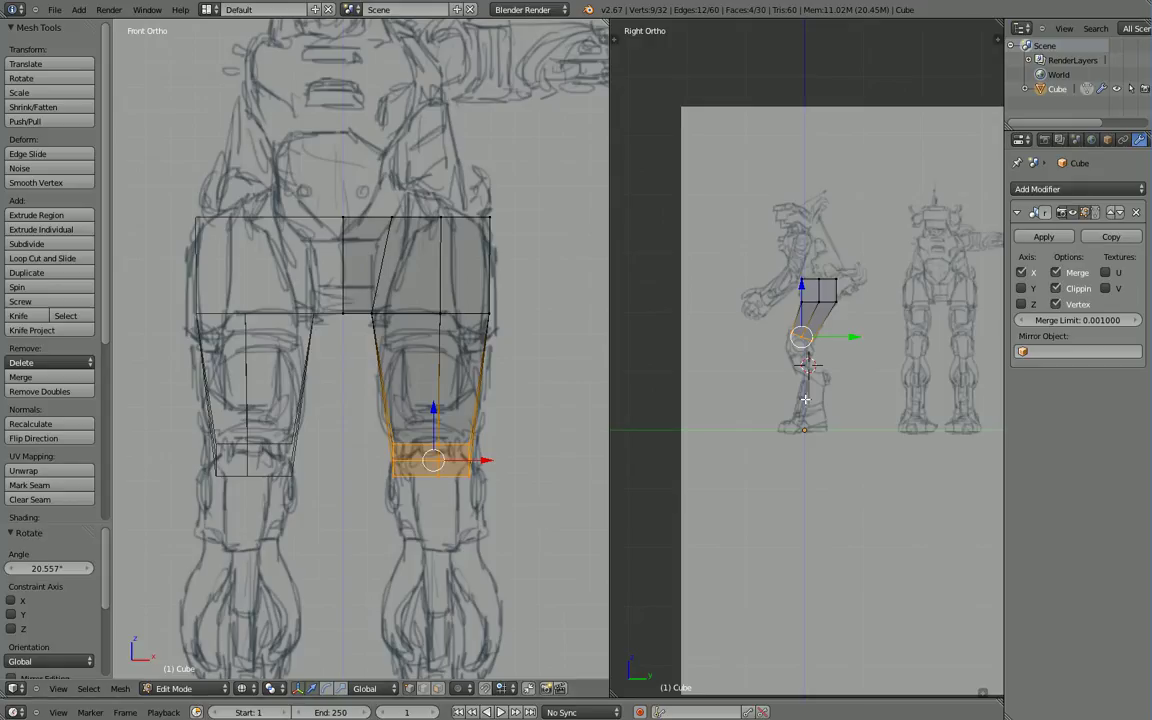
Step: Extrude the knee end of the thigh by -0.146 along Y and -0.390 along Z, and rotate the new end to follow the side sketch
{"action": "key", "text": "e"}
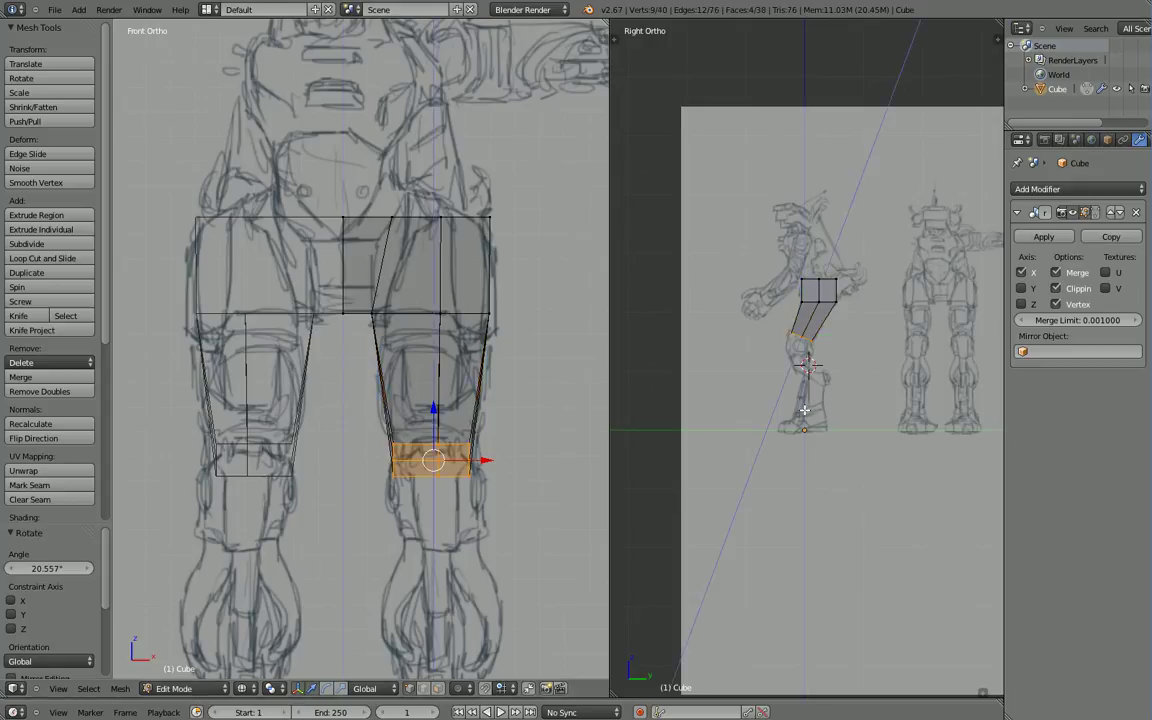
{"action": "left_click", "coordinate": [803, 433]}
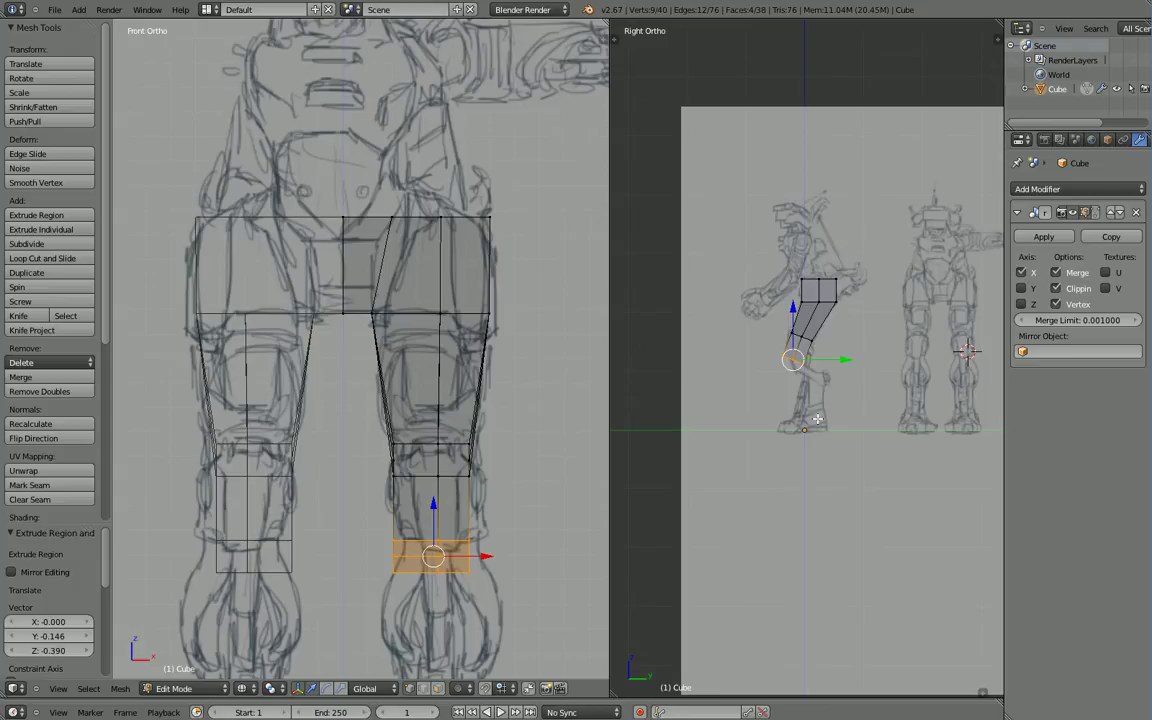
{"action": "key", "text": "r"}
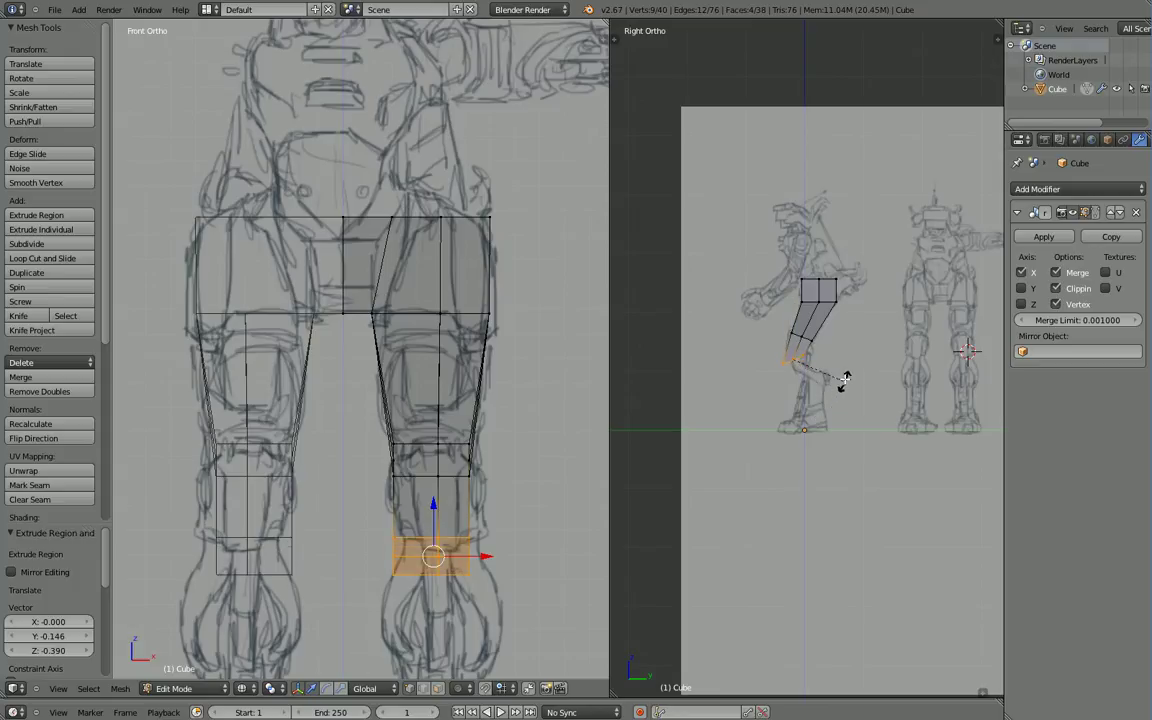
{"action": "left_click", "coordinate": [816, 358]}
Step: Move the new lower end -0.208 along Z and 0.08564 along Y, and scale it down to narrow the segment
{"action": "key", "text": "g"}
{"action": "key", "text": "z"}
{"action": "left_click", "coordinate": [849, 367]}
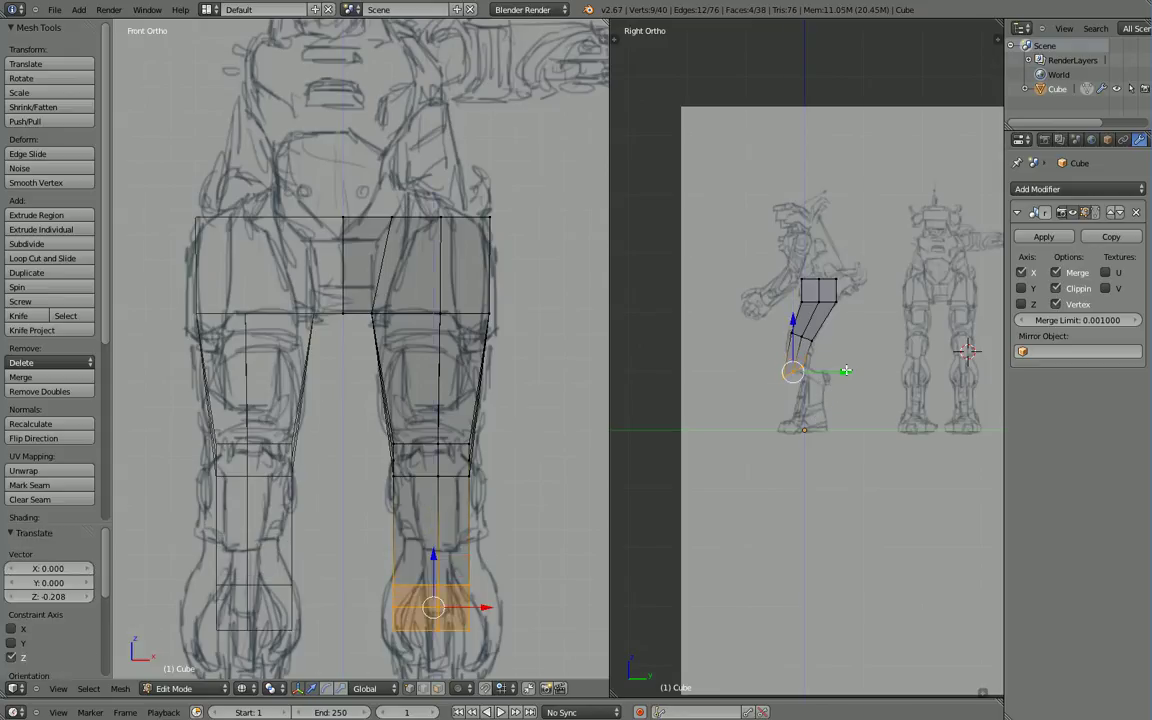
{"action": "left_click", "coordinate": [850, 367]}
{"action": "key", "text": "s"}
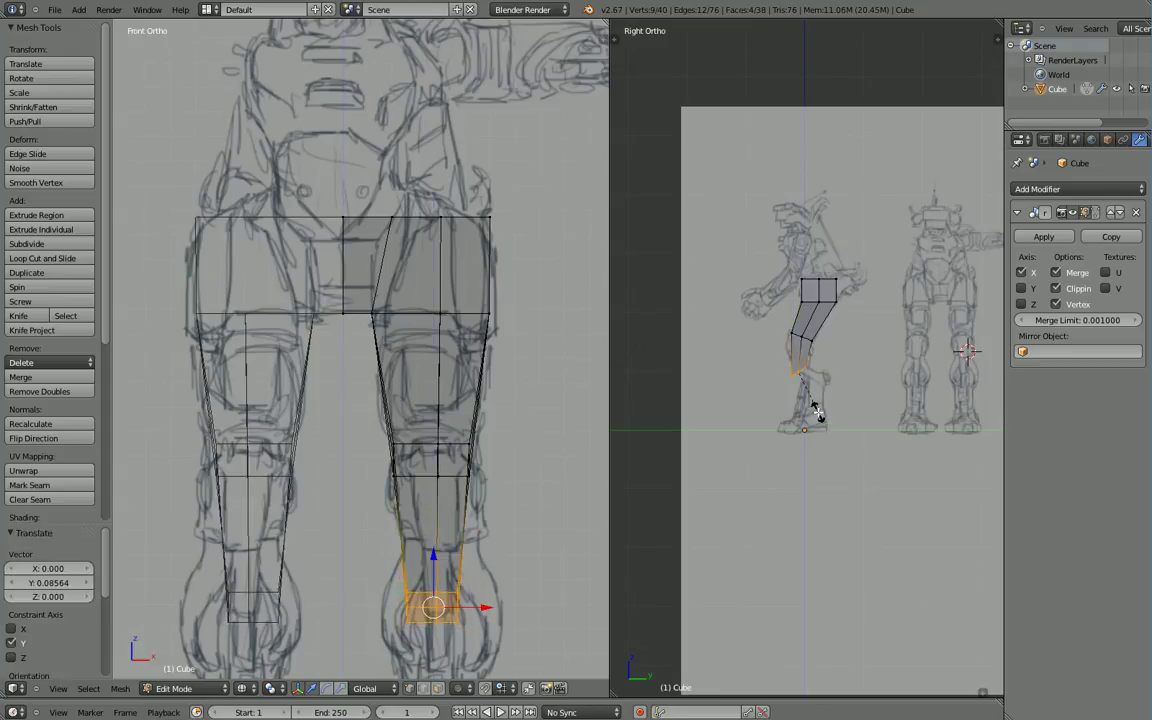
Step: Adjust the height of the segment's narrowed lower end along Z, finishing with a move of -0.06117
{"action": "key", "text": "g"}
{"action": "key", "text": "z"}
{"action": "left_click", "coordinate": [800, 315]}
{"action": "key", "text": "ctrl+z"}
{"action": "key", "text": "ctrl+z"}
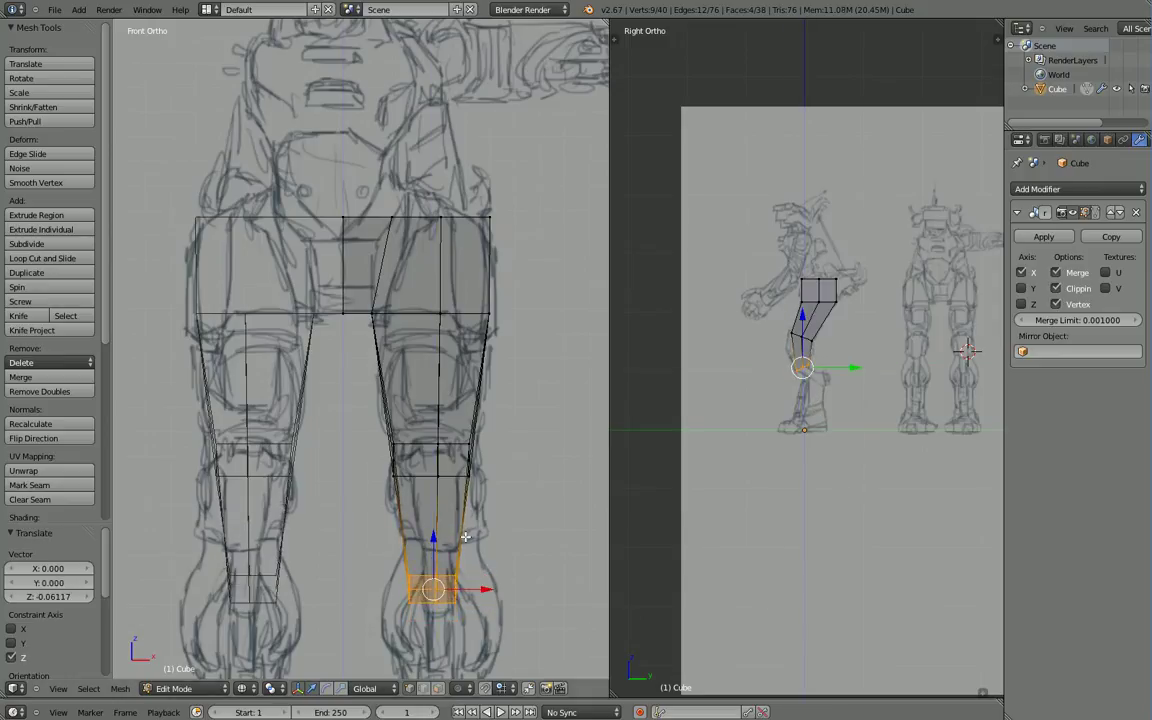
{"action": "key", "text": "ctrl+r"}
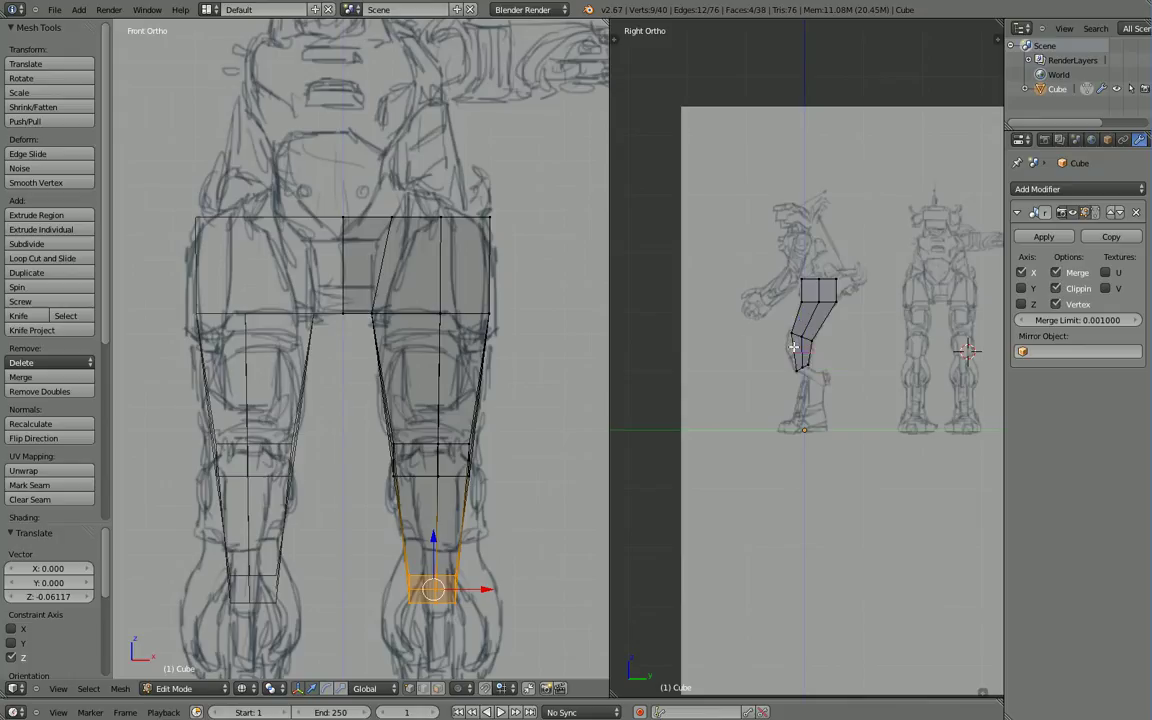
{"action": "left_click", "coordinate": [794, 347]}
{"action": "right_click", "coordinate": [800, 364]}
{"action": "scroll", "coordinate": [807, 390], "scroll_direction": "up", "scroll_amount": 6}
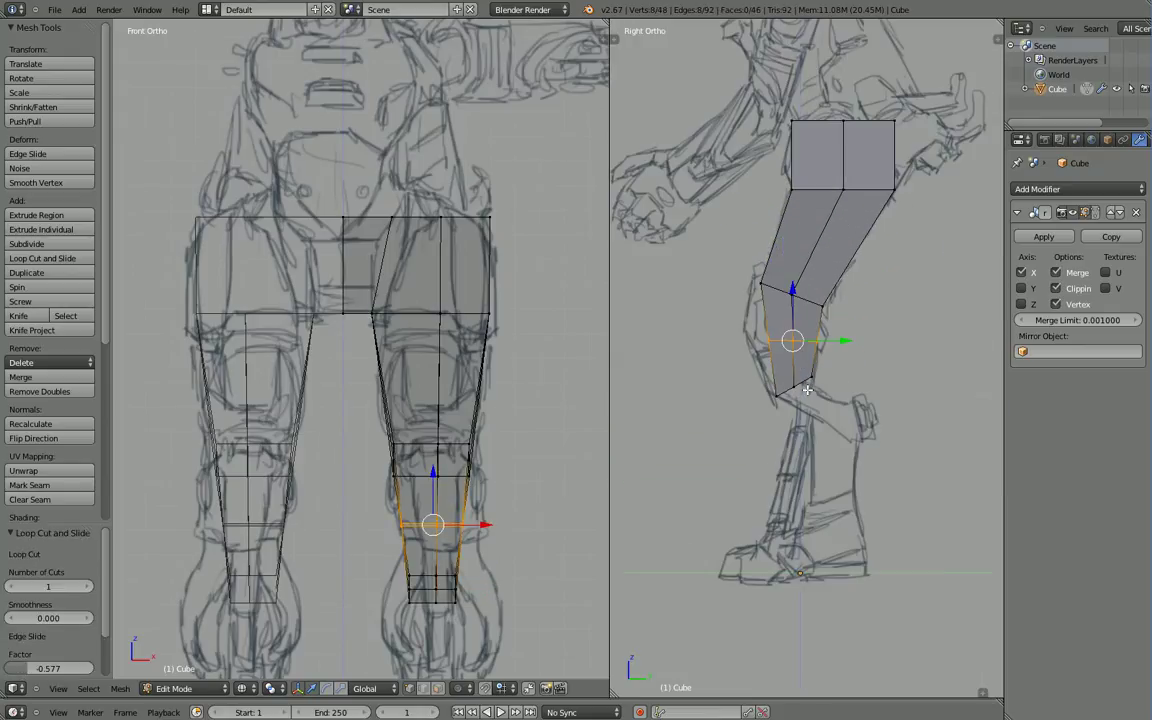
{"action": "key", "text": "ctrl+z"}
Step: Add two loop cuts across the knee segment and move them -0.119 along Y to bend it forward along the side sketch
{"action": "key", "text": "ctrl+r"}
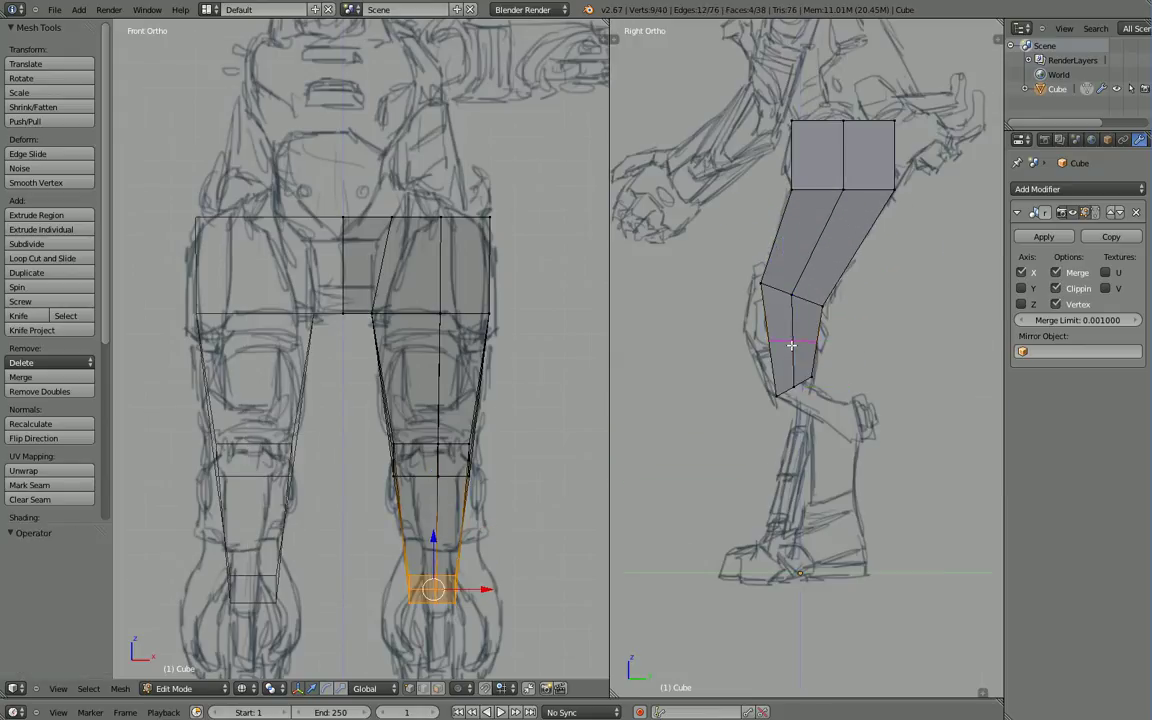
{"action": "scroll", "coordinate": [793, 346], "scroll_direction": "up", "scroll_amount": 1}
{"action": "left_click", "coordinate": [793, 346]}
{"action": "left_click", "coordinate": [846, 348]}
{"action": "left_click_drag", "start_coordinate": [846, 342], "coordinate": [824, 340]}
{"action": "mouse_move", "coordinate": [838, 414]}
{"action": "middle_mouse_down"}
{"action": "mouse_move", "coordinate": [789, 424]}
{"action": "mouse_move", "coordinate": [756, 404]}
{"action": "mouse_move", "coordinate": [750, 413]}
{"action": "middle_mouse_up"}
{"action": "scroll", "coordinate": [750, 413], "scroll_direction": "up", "scroll_amount": 2}
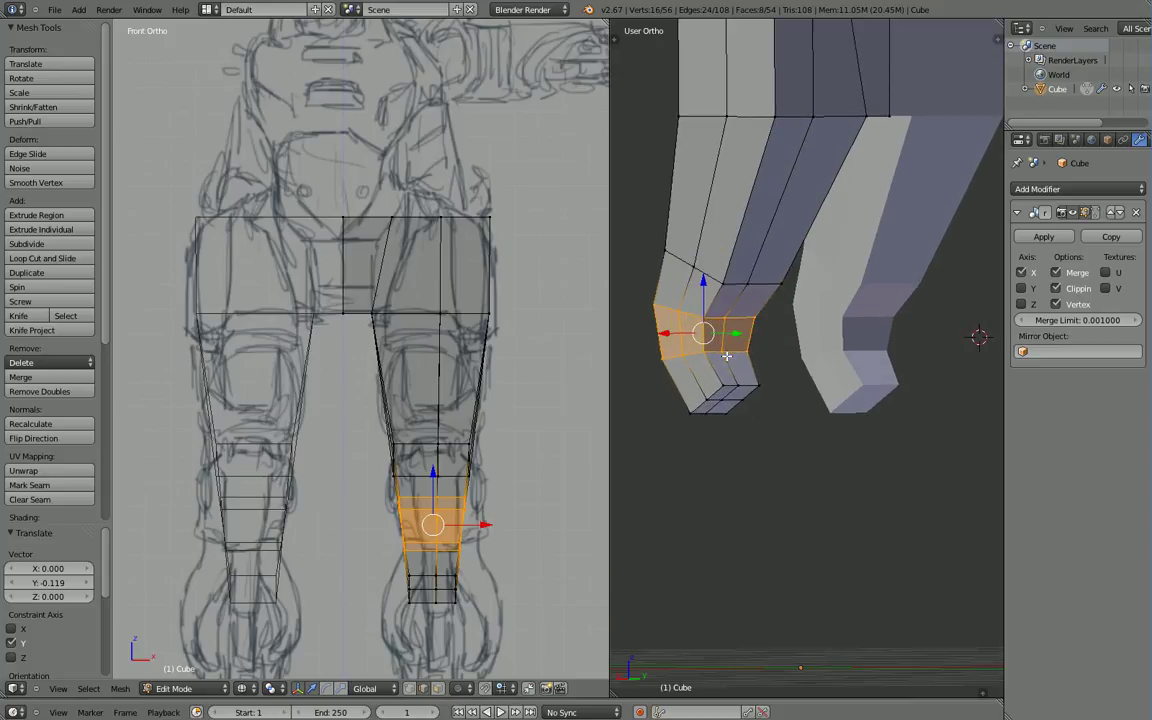
{"action": "right_click", "coordinate": [718, 351]}
{"action": "right_click", "coordinate": [706, 354], "text": "shift"}
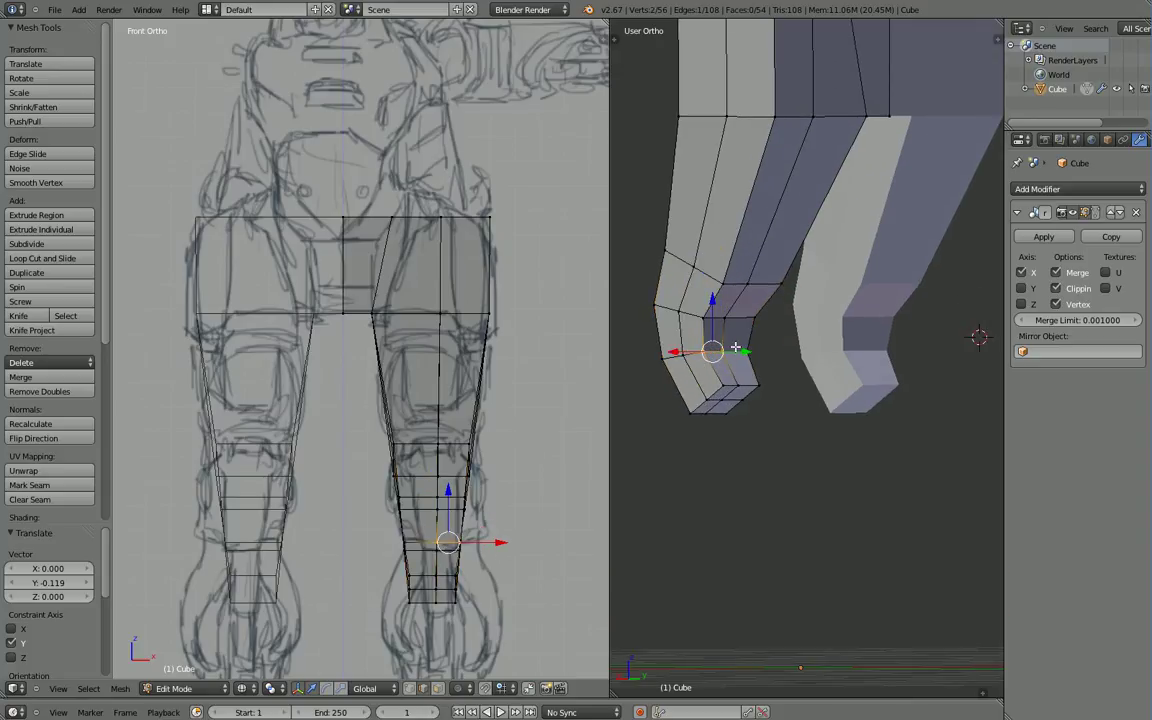
{"action": "right_click", "coordinate": [699, 403], "text": "shift"}
{"action": "key", "text": "x"}
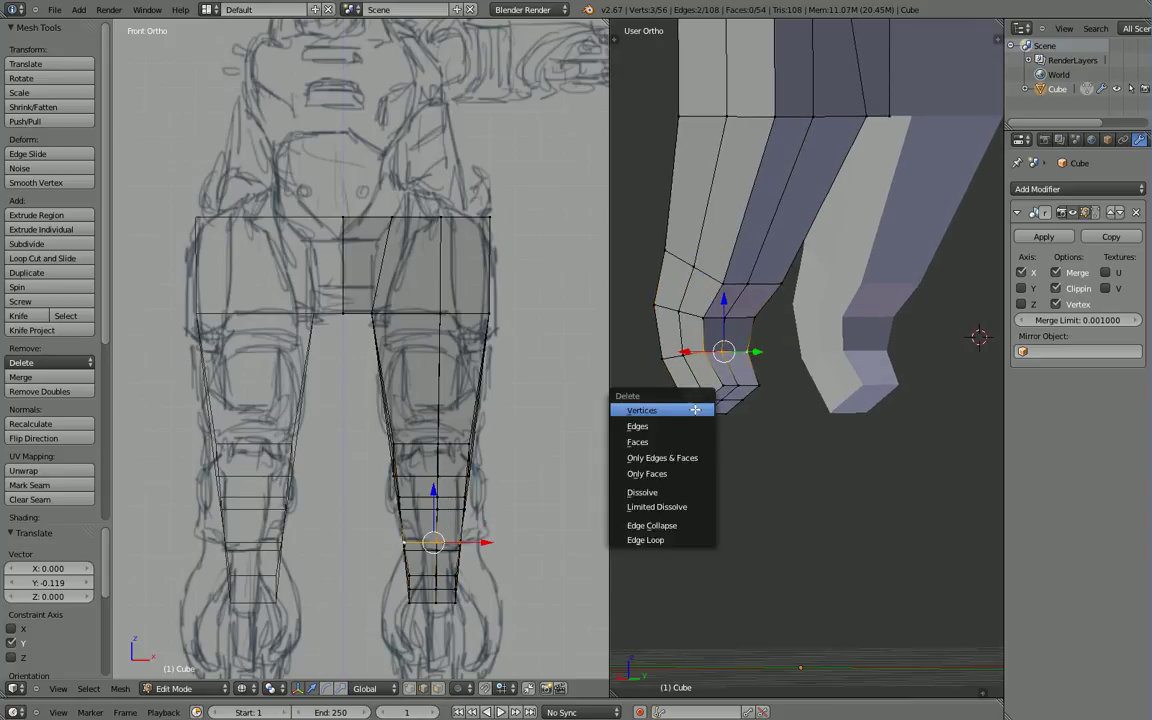
{"action": "middle_click_drag", "start_coordinate": [760, 380], "coordinate": [749, 346]}
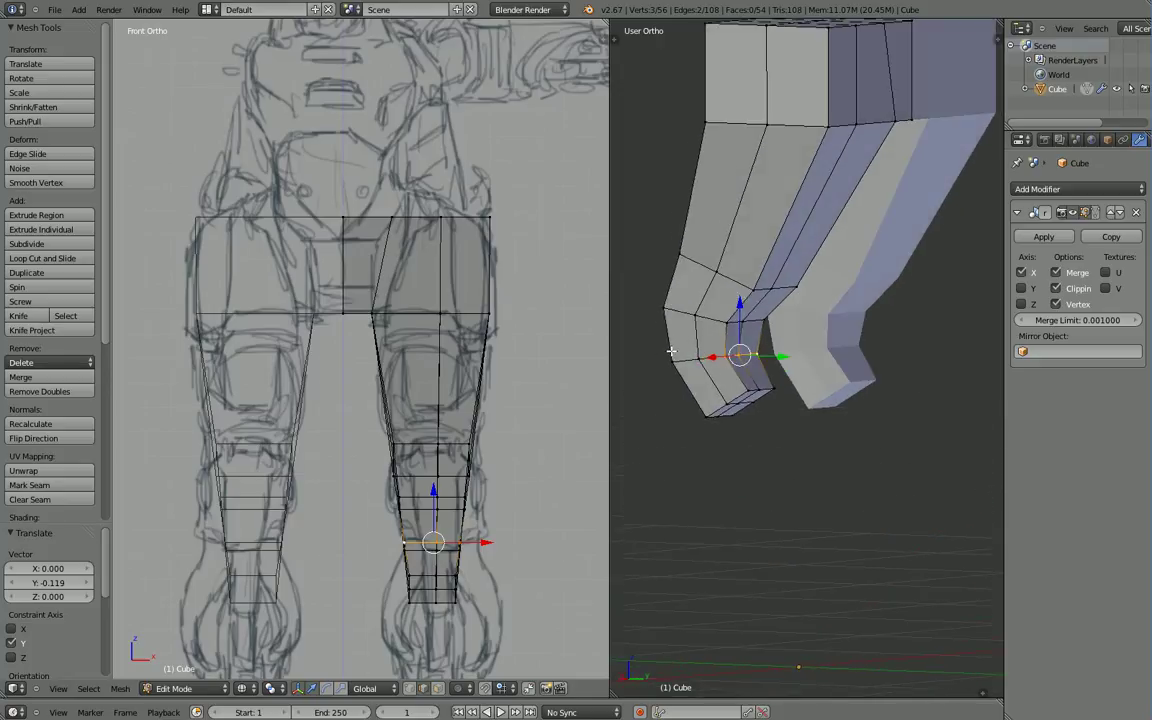
{"action": "key", "text": "KP_1"}
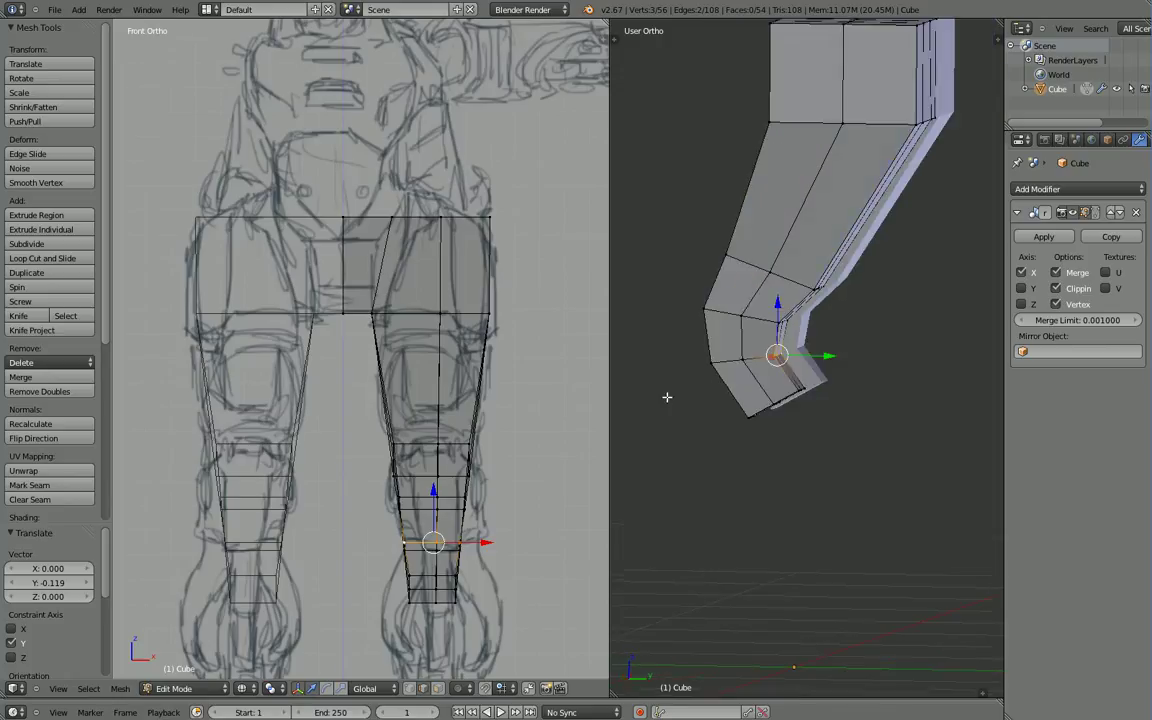
{"action": "key", "text": "KP_3"}
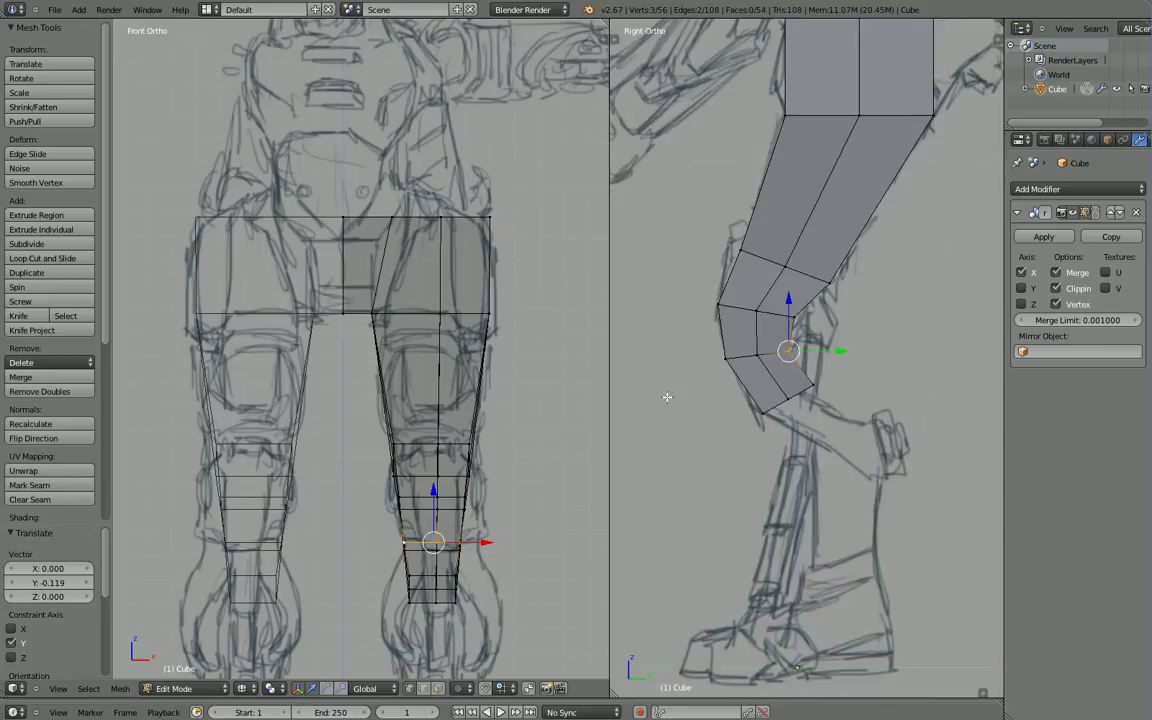
Step: Move the outer vertices of the upper knee loop outward along X to meet the front-view sketch
{"action": "scroll", "coordinate": [529, 454], "scroll_direction": "down", "scroll_amount": 1}
{"action": "mouse_move", "coordinate": [507, 508]}
{"action": "middle_mouse_down"}
{"action": "mouse_move", "coordinate": [499, 519]}
{"action": "mouse_move", "coordinate": [501, 508]}
{"action": "middle_mouse_up"}
{"action": "key", "text": "KP_1"}
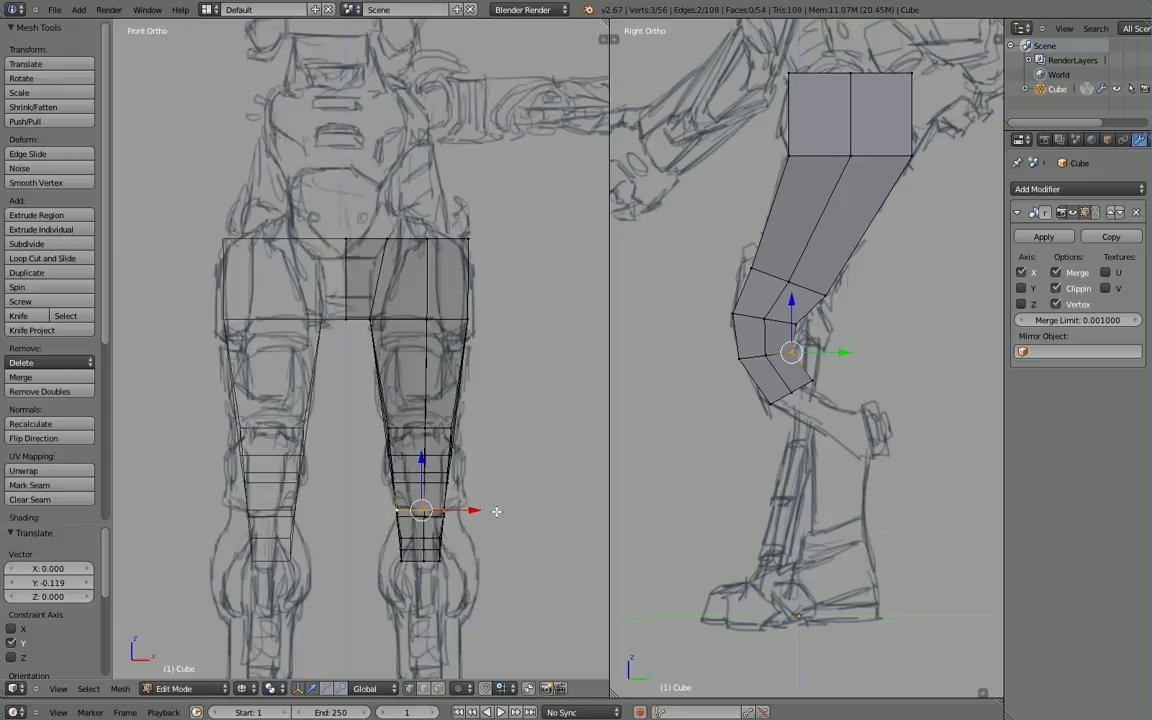
{"action": "key", "text": "a"}
{"action": "middle_click_drag", "start_coordinate": [482, 531], "coordinate": [450, 538]}
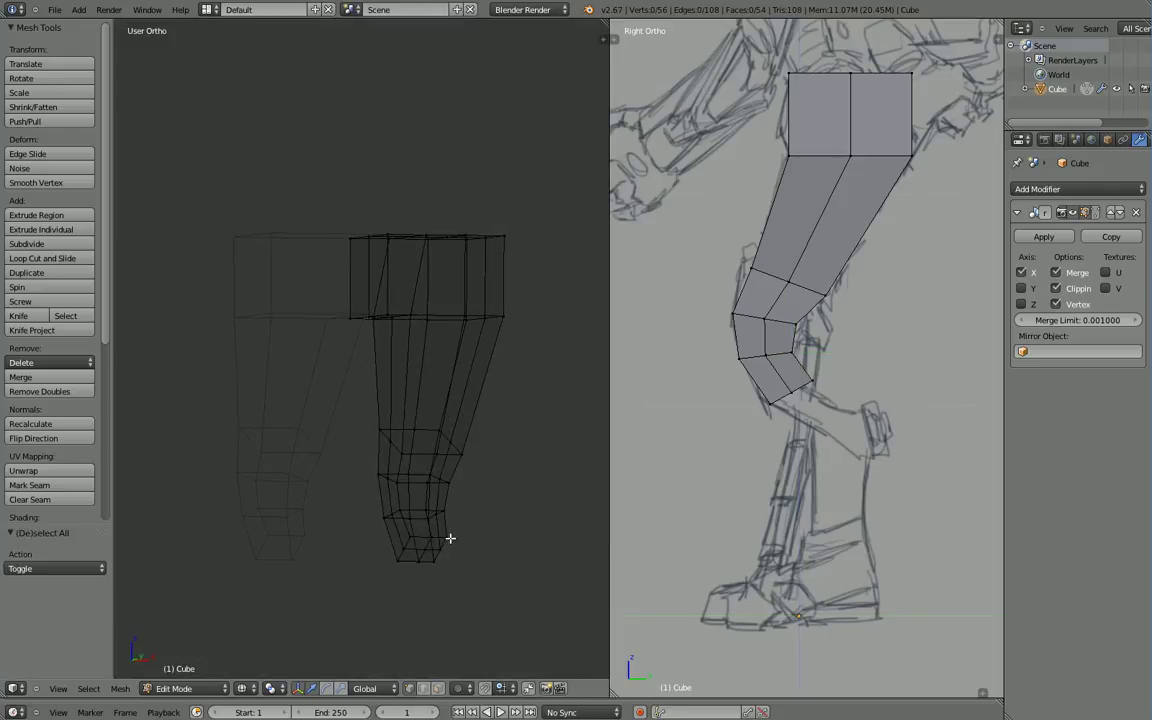
{"action": "key", "text": "KP_1"}
{"action": "key", "text": "a"}
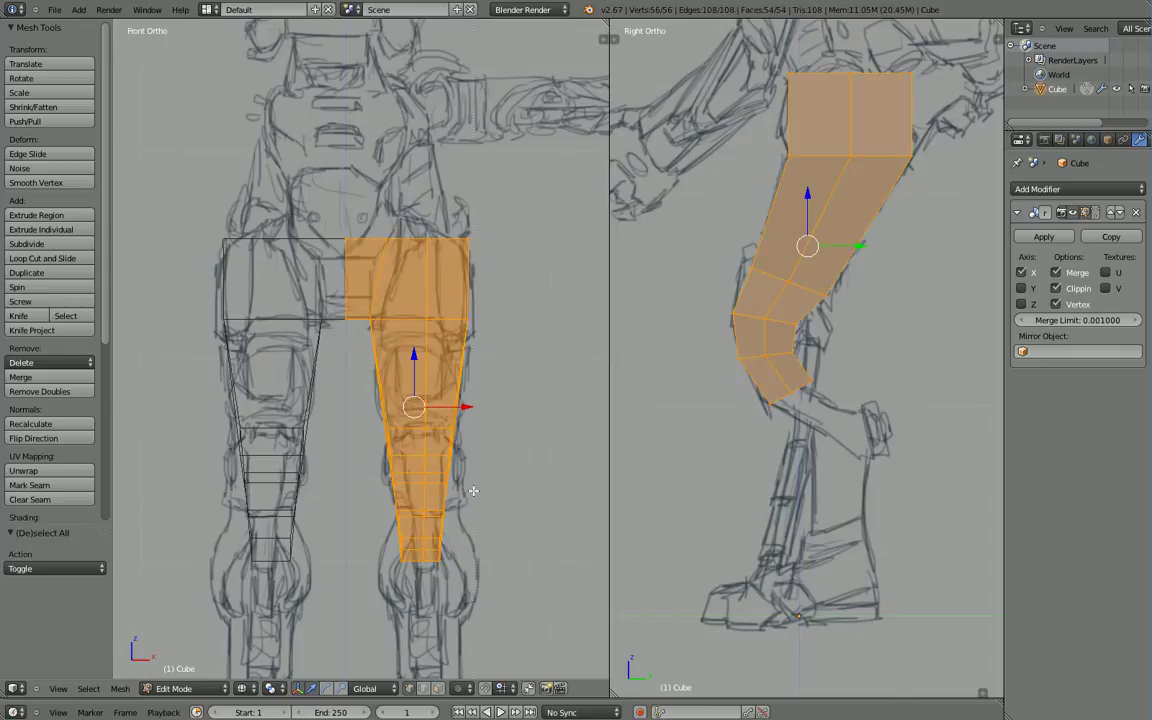
{"action": "key", "text": "a"}
{"action": "key", "text": "b"}
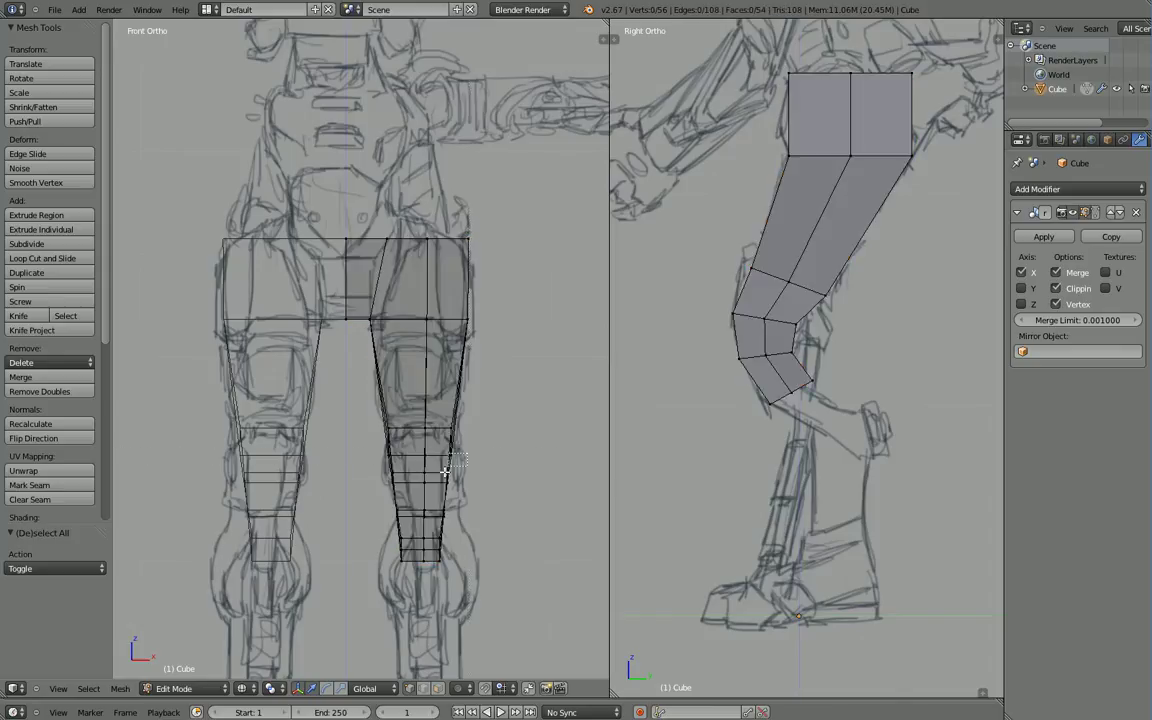
{"action": "left_click_drag", "start_coordinate": [469, 446], "coordinate": [516, 473]}
{"action": "key", "text": "a"}
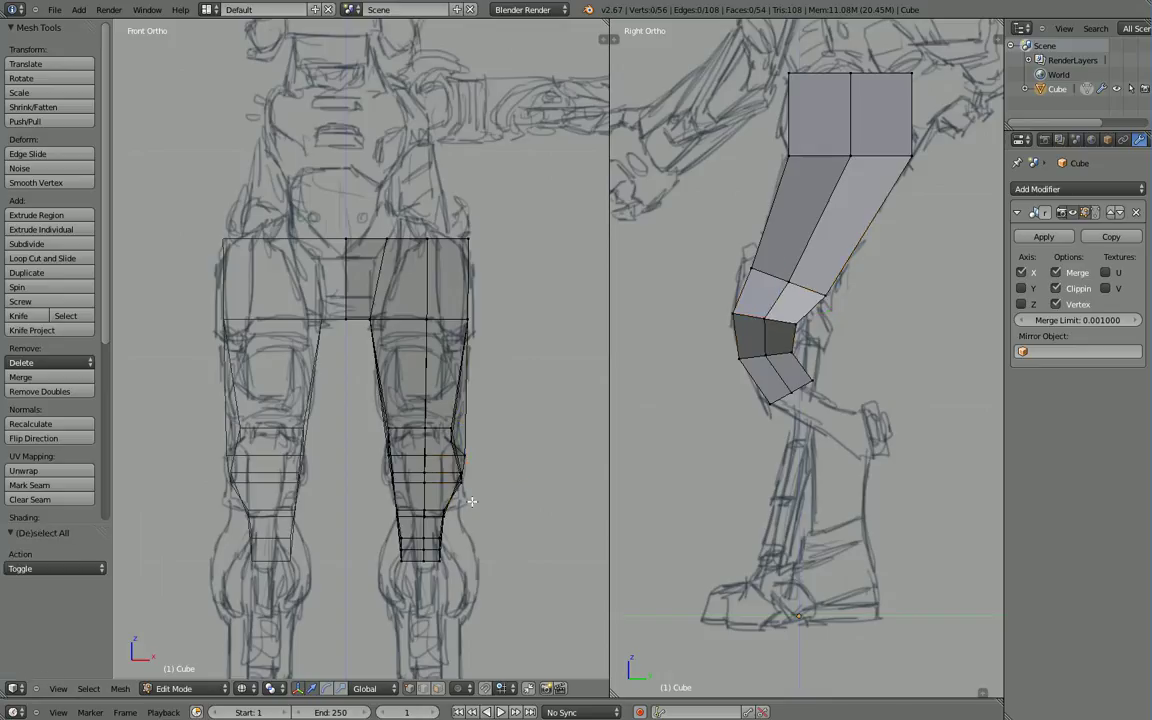
Step: Move the lower knee loop's outer vertices outward along X, and the leg end's outer vertices outward by about 0.17
{"action": "key", "text": "b"}
{"action": "left_click_drag", "start_coordinate": [462, 501], "coordinate": [435, 570]}
{"action": "key", "text": "a"}
{"action": "key", "text": "b"}
{"action": "key", "text": "s"}
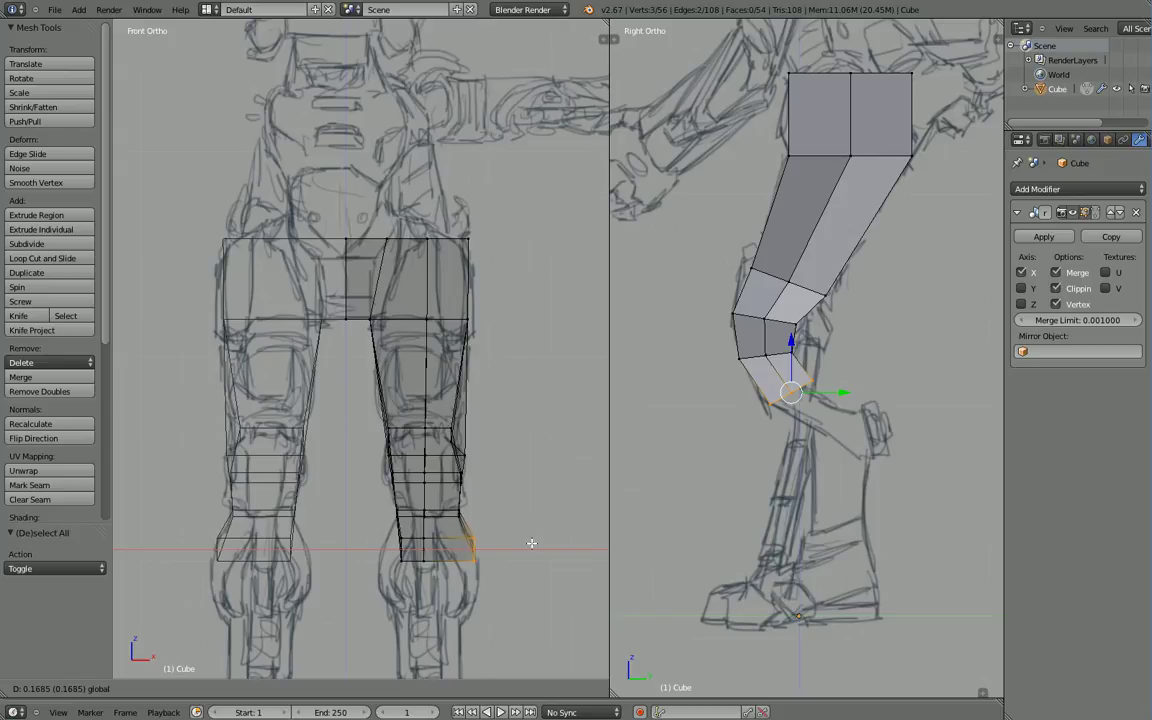
{"action": "left_click", "coordinate": [527, 540]}
Step: Move the inner vertices of the leg's lower end -0.105 along X to widen it toward the sketch
{"action": "key", "text": "a"}
{"action": "key", "text": "b"}
{"action": "left_click_drag", "start_coordinate": [362, 500], "coordinate": [415, 565]}
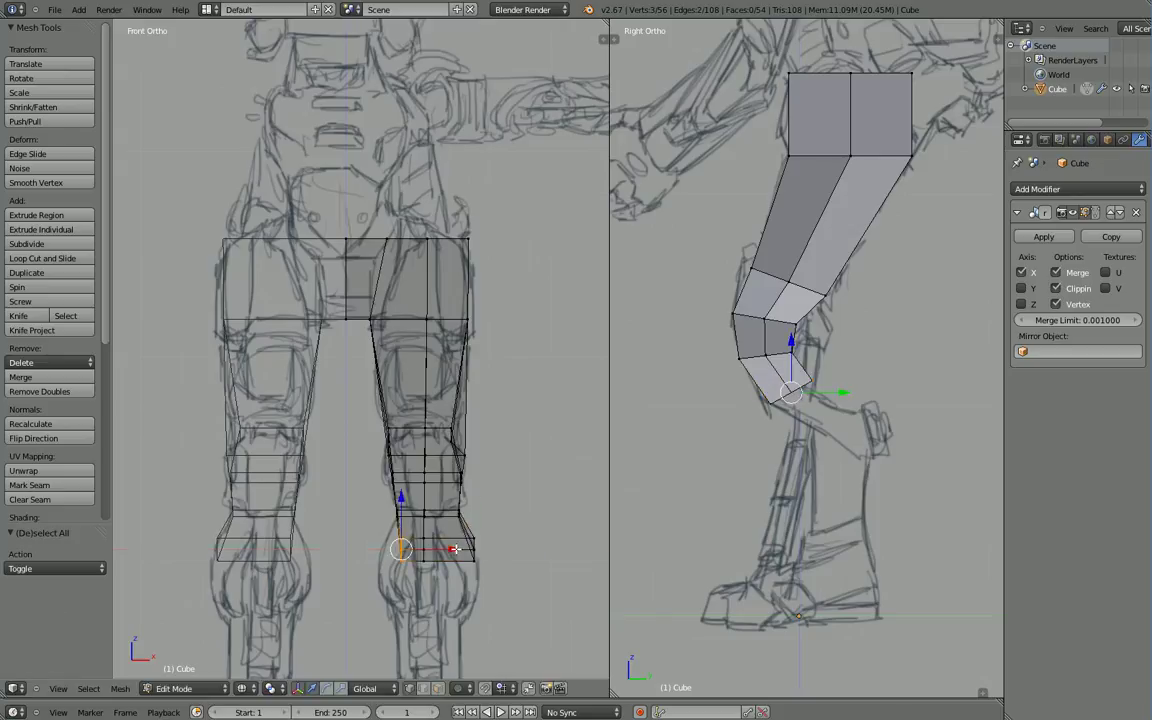
{"action": "key", "text": "g"}
{"action": "key", "text": "x"}
{"action": "left_click", "coordinate": [429, 549]}
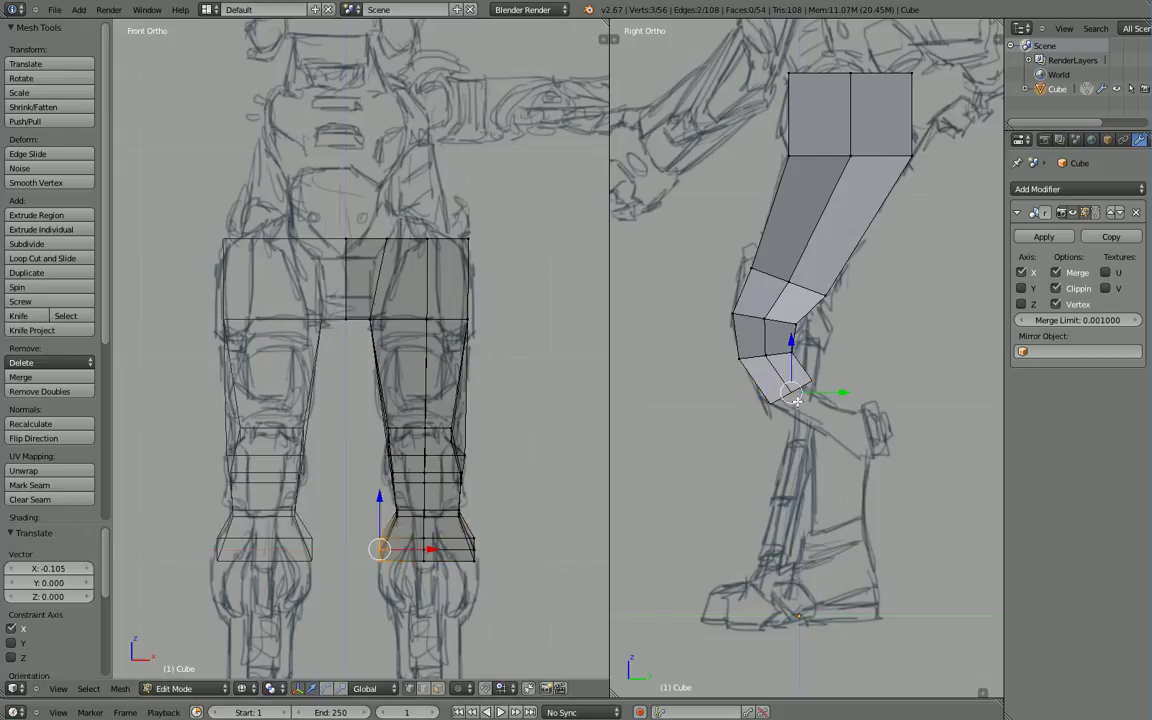
Step: Show the side view's header, allow selecting through the mesh there, and select all vertices of the leg's lower end
{"action": "key", "text": "a"}
{"action": "key", "text": "b"}
{"action": "left_click_drag", "start_coordinate": [828, 378], "coordinate": [751, 428]}
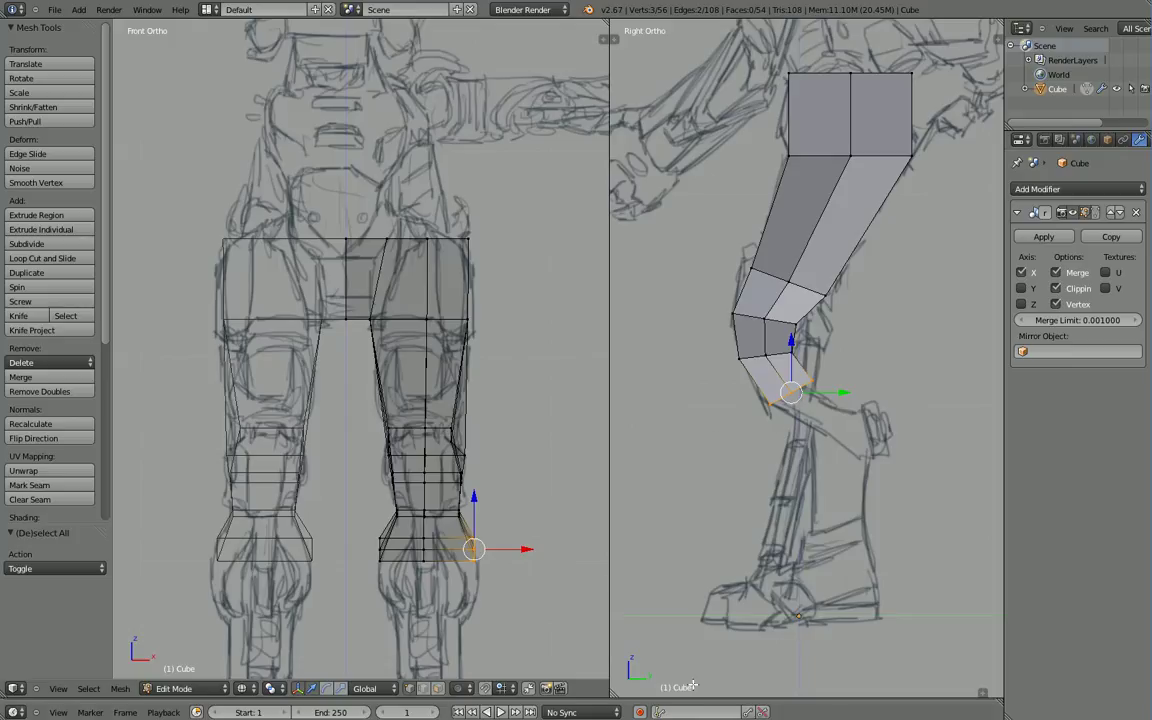
{"action": "left_click", "coordinate": [982, 692]}
{"action": "scroll", "coordinate": [905, 689], "scroll_direction": "down", "scroll_amount": 9}
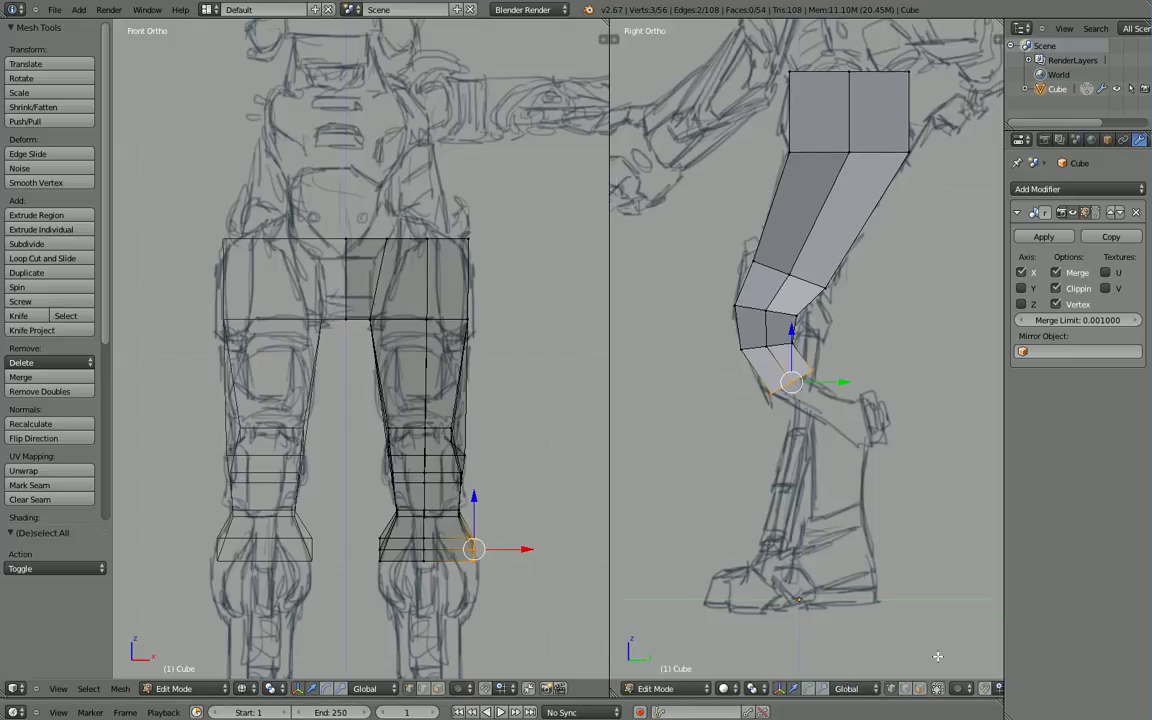
{"action": "key", "text": "ctrl+KP_Add"}
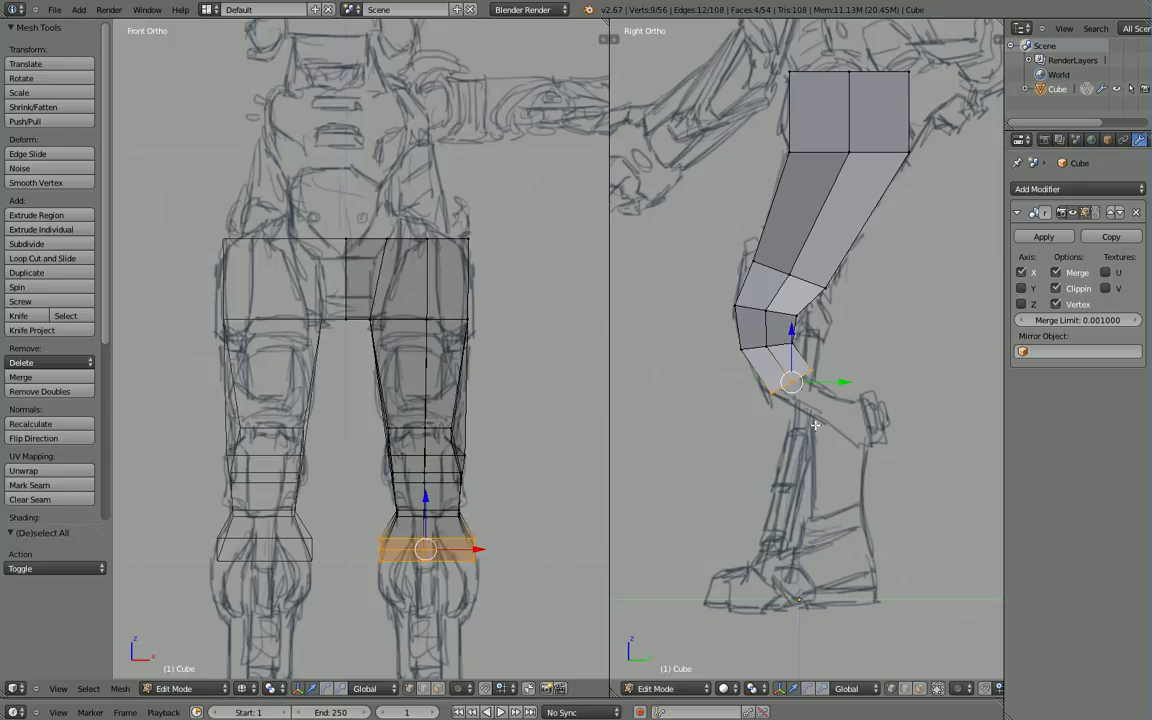
Step: Extrude the leg's lower end and shift it backward along Y and 0.03511 up along Z, following the side sketch
{"action": "key", "text": "e"}
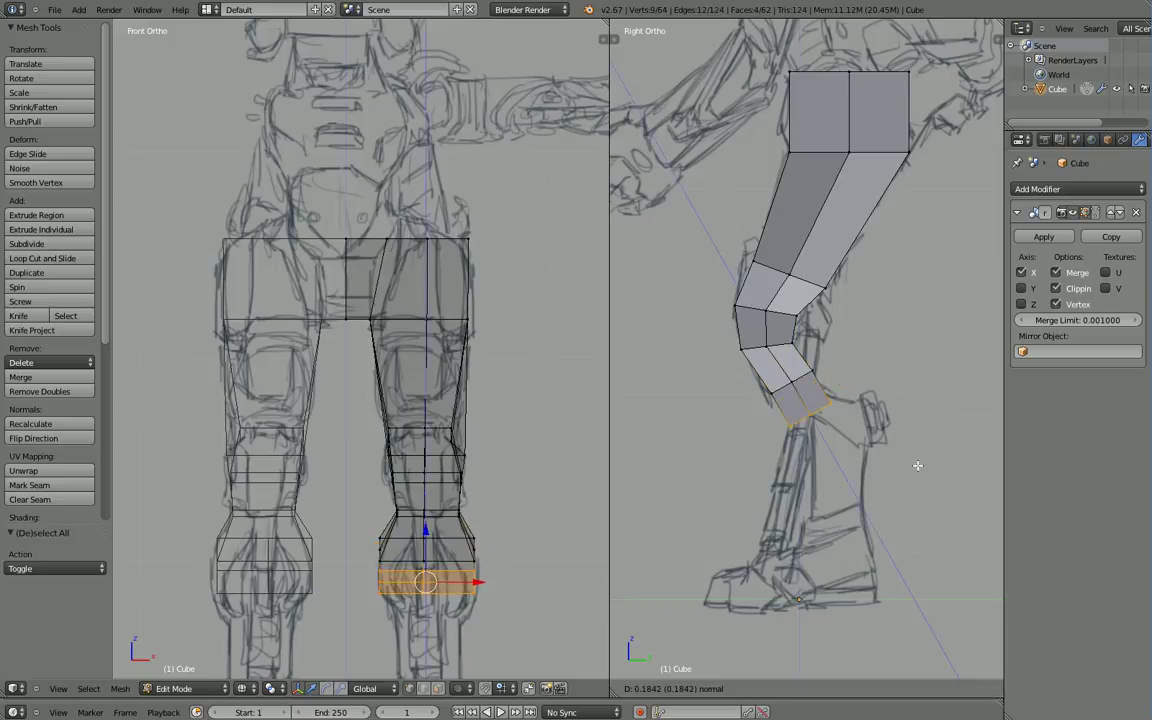
{"action": "left_click", "coordinate": [864, 428]}
{"action": "left_click_drag", "start_coordinate": [864, 428], "coordinate": [832, 366]}
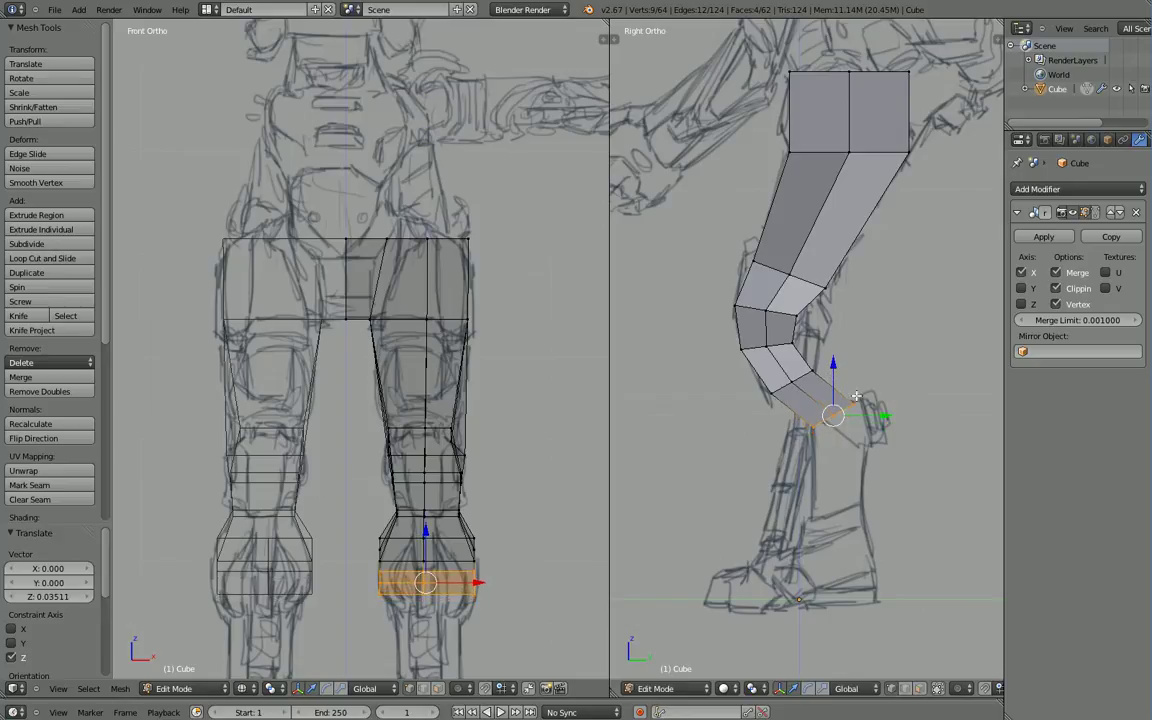
Step: Extrude the leg end again, down to the top of the lower shin, and rotate the new end 29.945° to level it
{"action": "key", "text": "e"}
{"action": "left_click", "coordinate": [866, 468]}
{"action": "key", "text": "r"}
{"action": "left_click", "coordinate": [866, 456]}
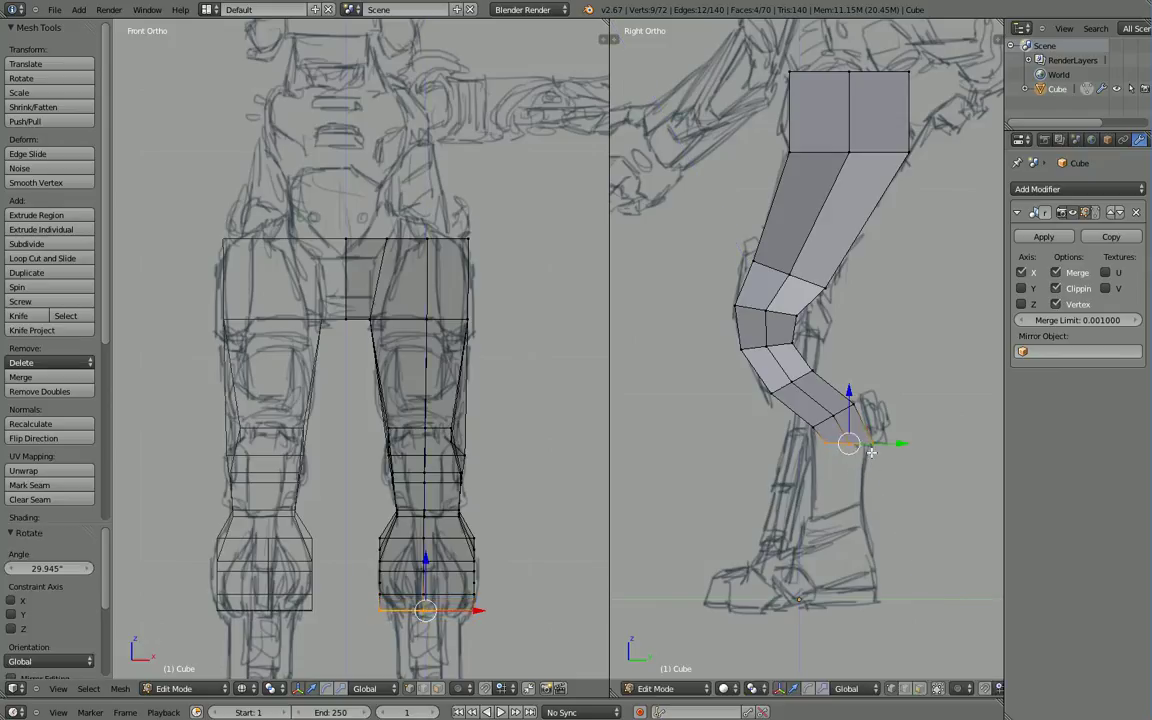
Step: Move the levelled end slightly forward along Y and scale it by 1.154 to match the shin's width in the side sketch
{"action": "left_click_drag", "start_coordinate": [900, 441], "coordinate": [888, 446]}
{"action": "key", "text": "s"}
{"action": "left_click", "coordinate": [895, 494]}
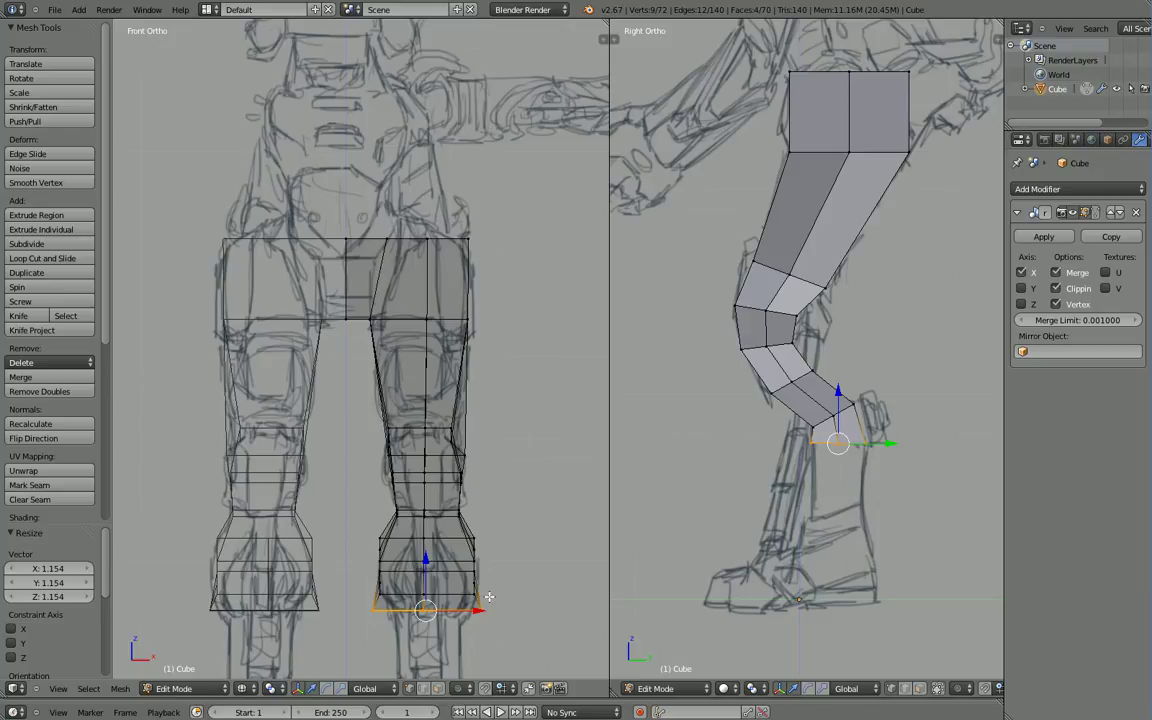
Step: Try to select the outline edges of the leg's levelled lower end in the front and side views
{"action": "key", "text": "a"}
{"action": "right_click", "coordinate": [813, 441]}
{"action": "right_click", "coordinate": [838, 444], "text": "shift"}
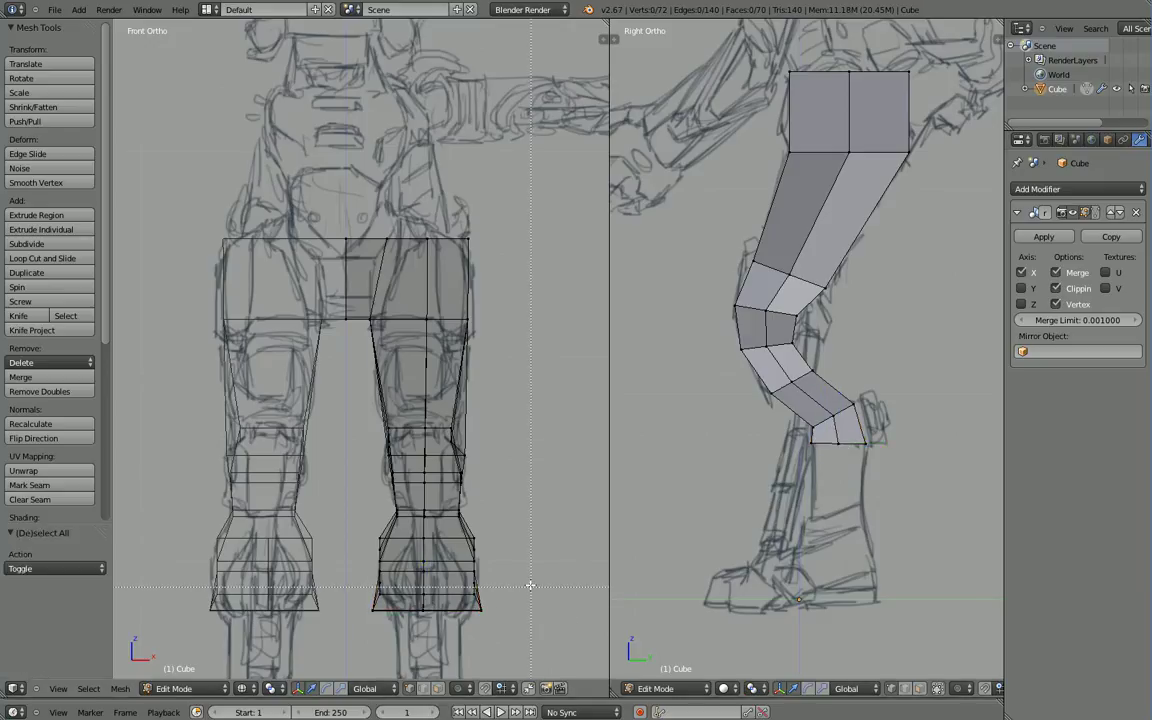
{"action": "right_click", "coordinate": [449, 610], "text": "alt"}
{"action": "right_click", "coordinate": [427, 609], "text": "alt"}
{"action": "right_click", "coordinate": [470, 614], "text": "alt"}
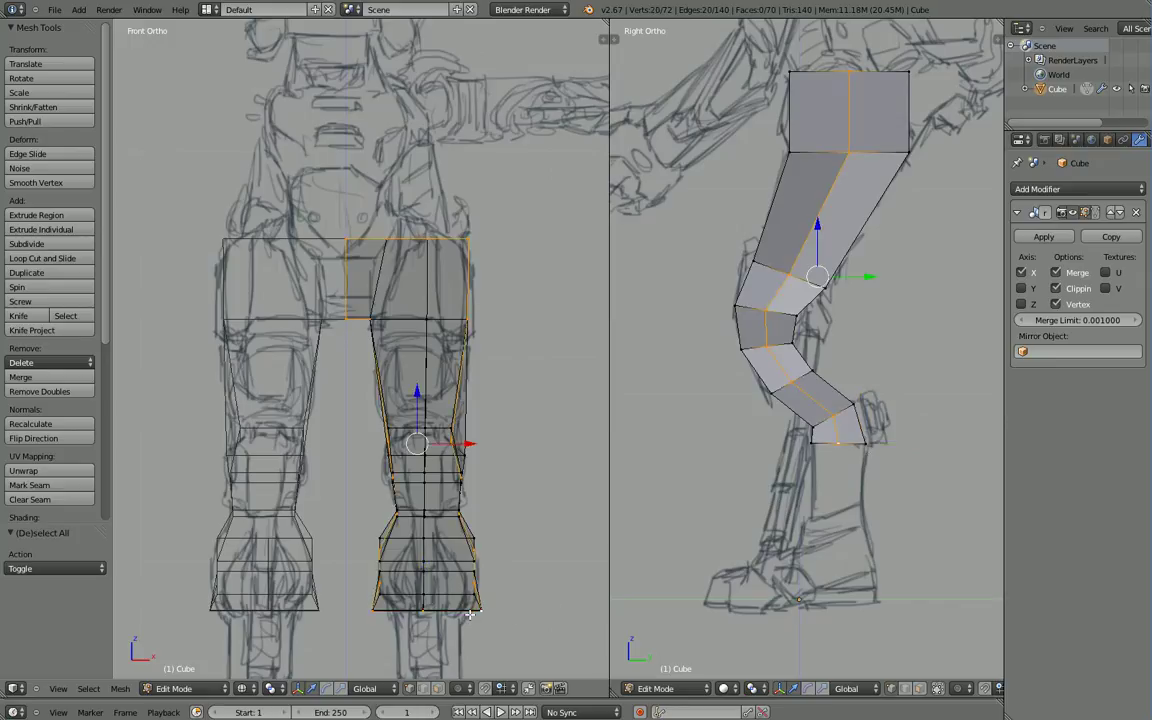
{"action": "right_click", "coordinate": [437, 612], "text": "alt"}
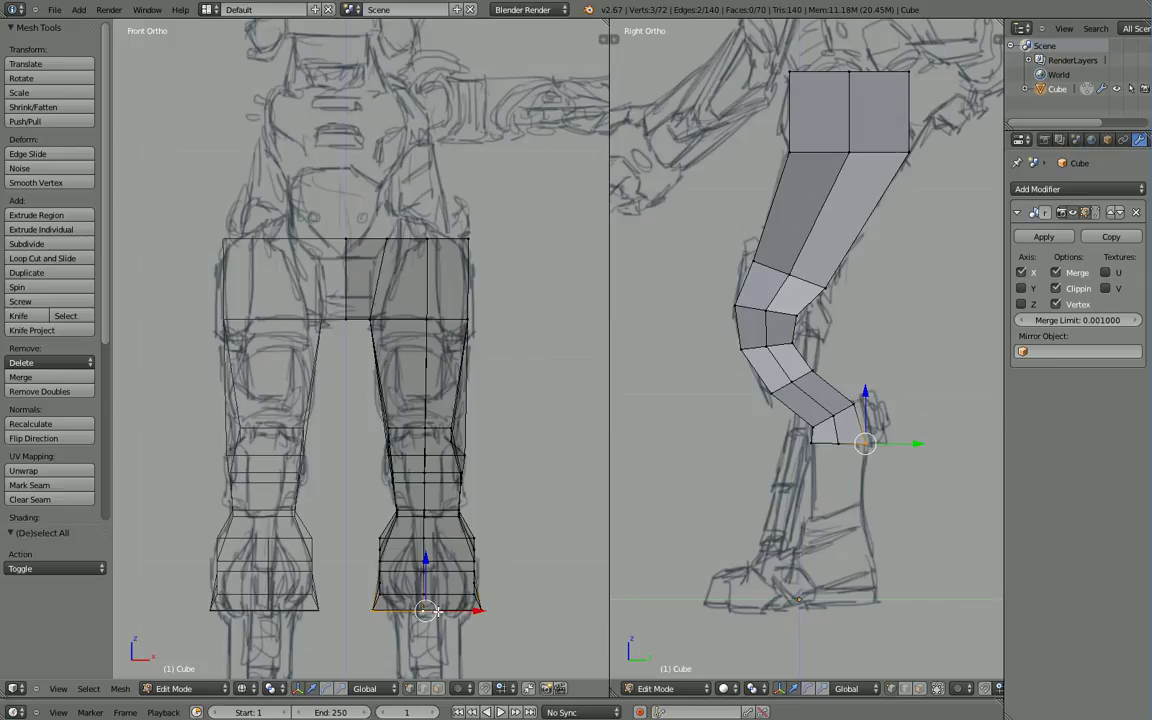
{"action": "right_click", "coordinate": [818, 442], "text": "alt"}
{"action": "right_click", "coordinate": [822, 443], "text": "alt+shift"}
{"action": "right_click", "coordinate": [822, 443]}
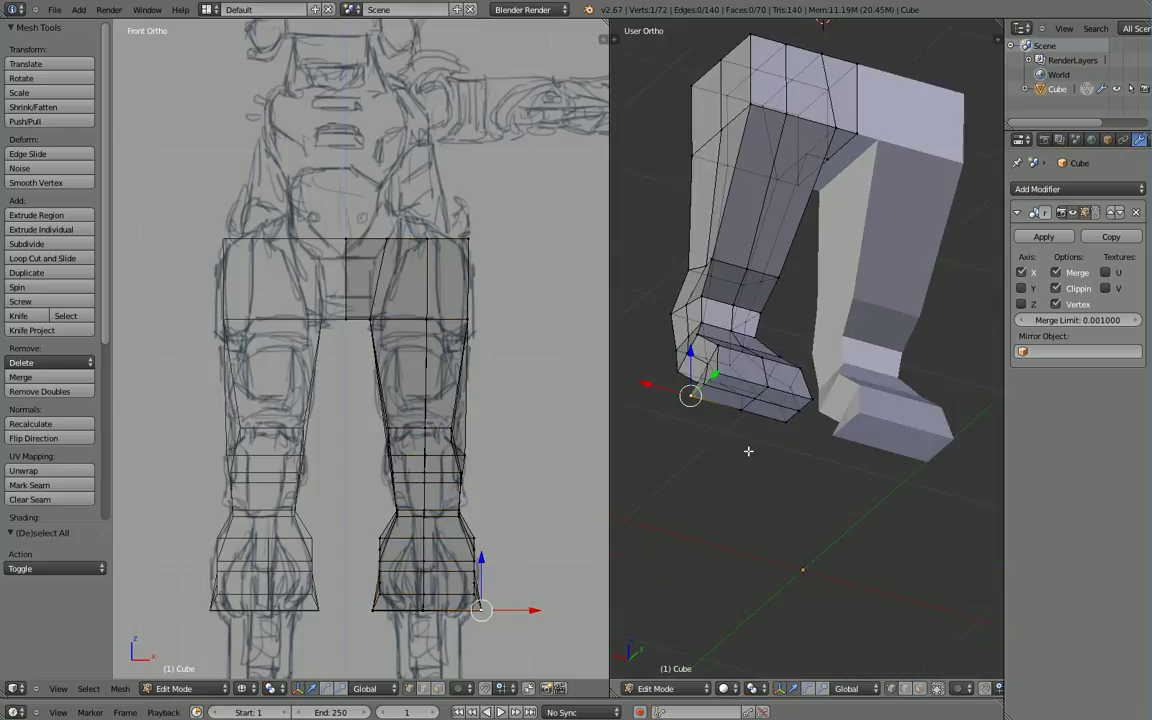